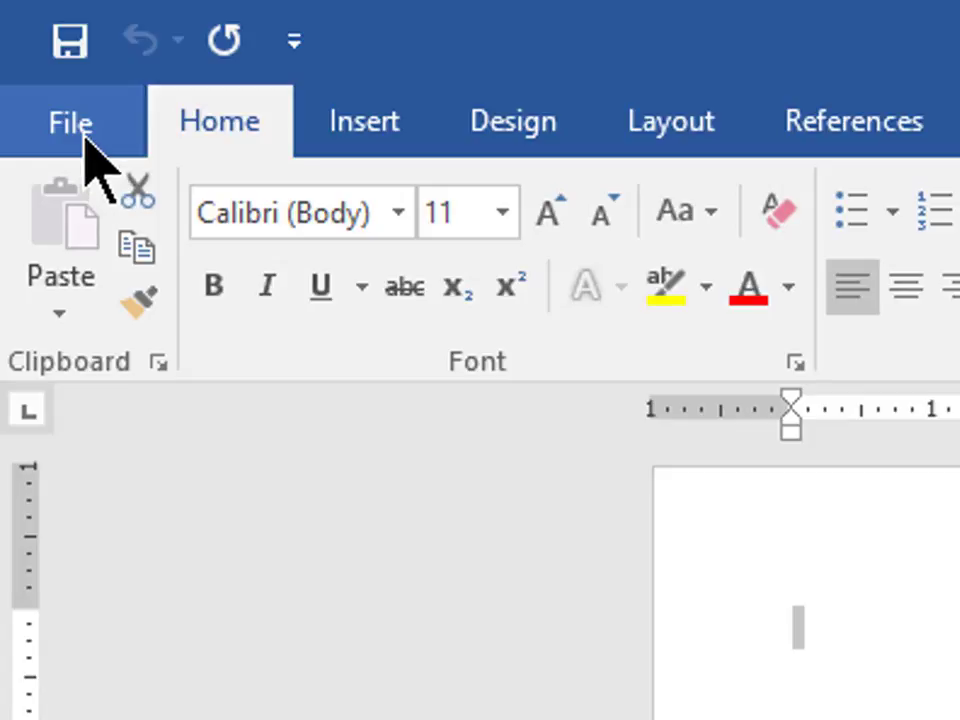
Show the New template gallery and scroll down to the Polished cover letter design.
click(86, 143)
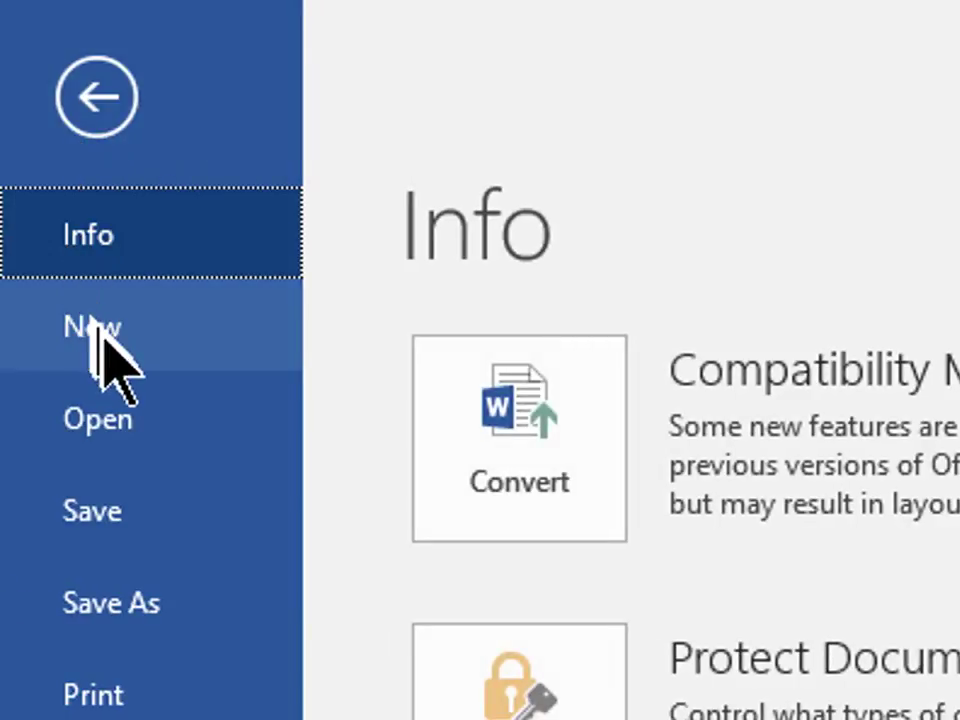
click(100, 335)
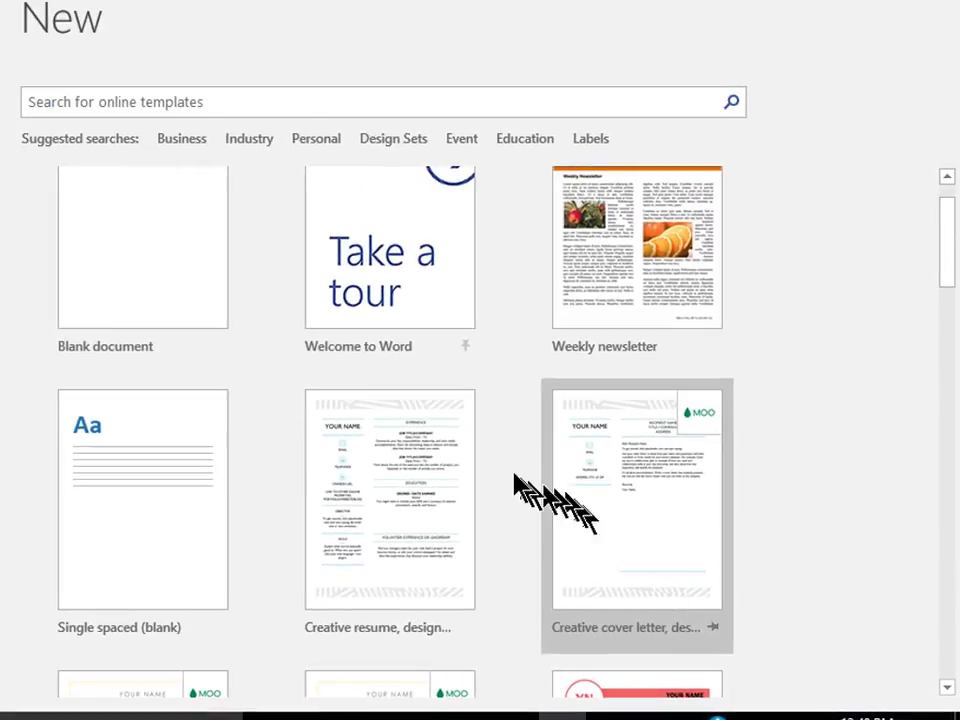
scroll(508, 317, down, 3)
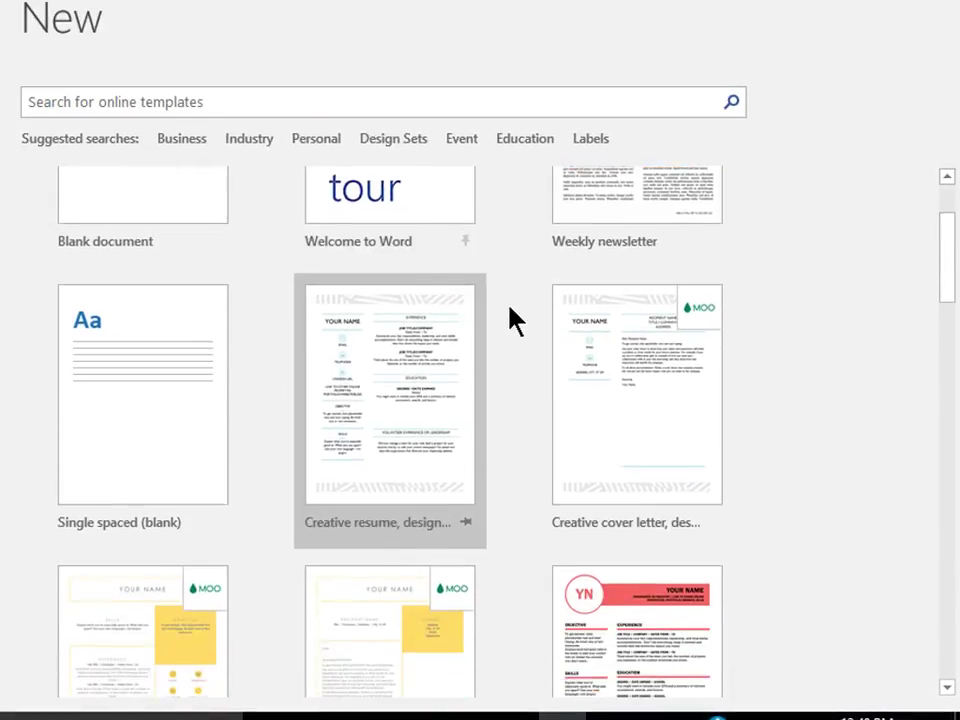
scroll(510, 320, down, 2)
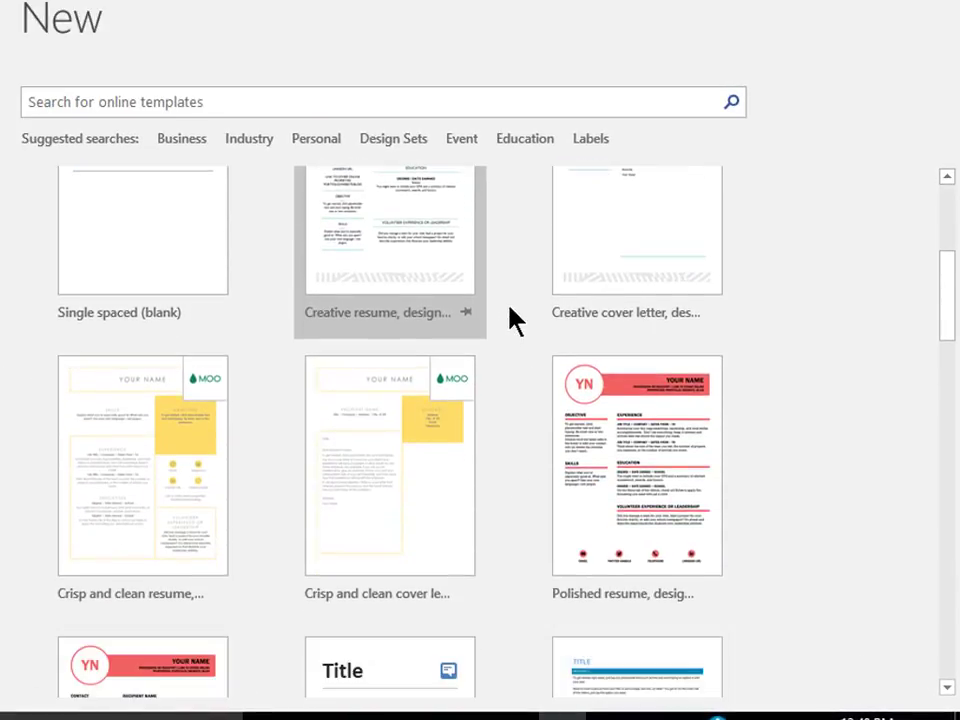
scroll(510, 320, down, 2)
scroll(510, 320, down, 3)
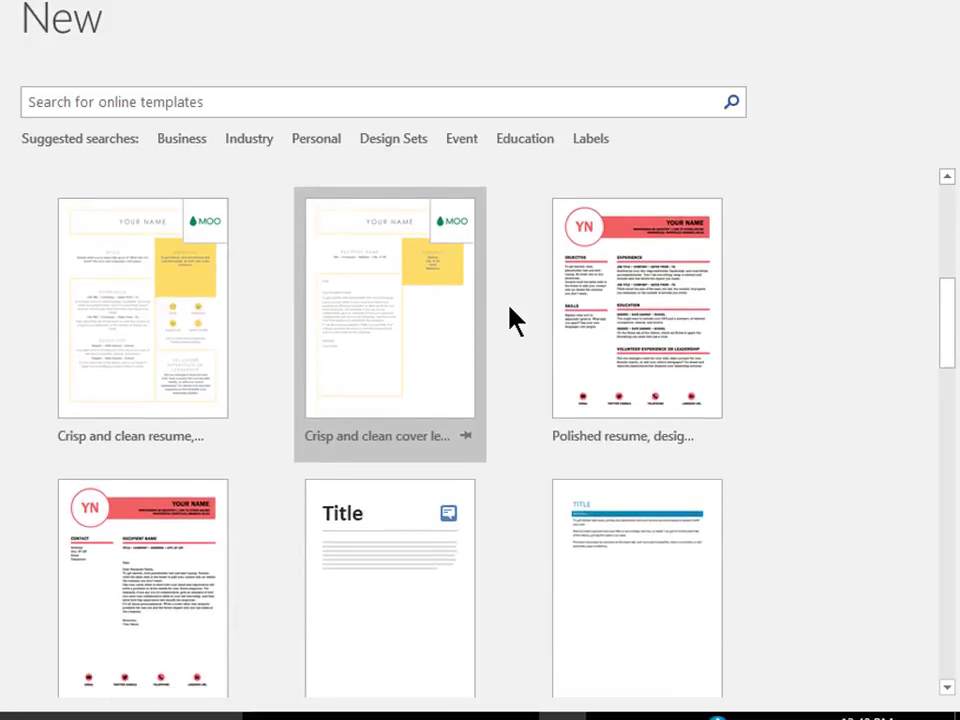
scroll(512, 320, down, 1)
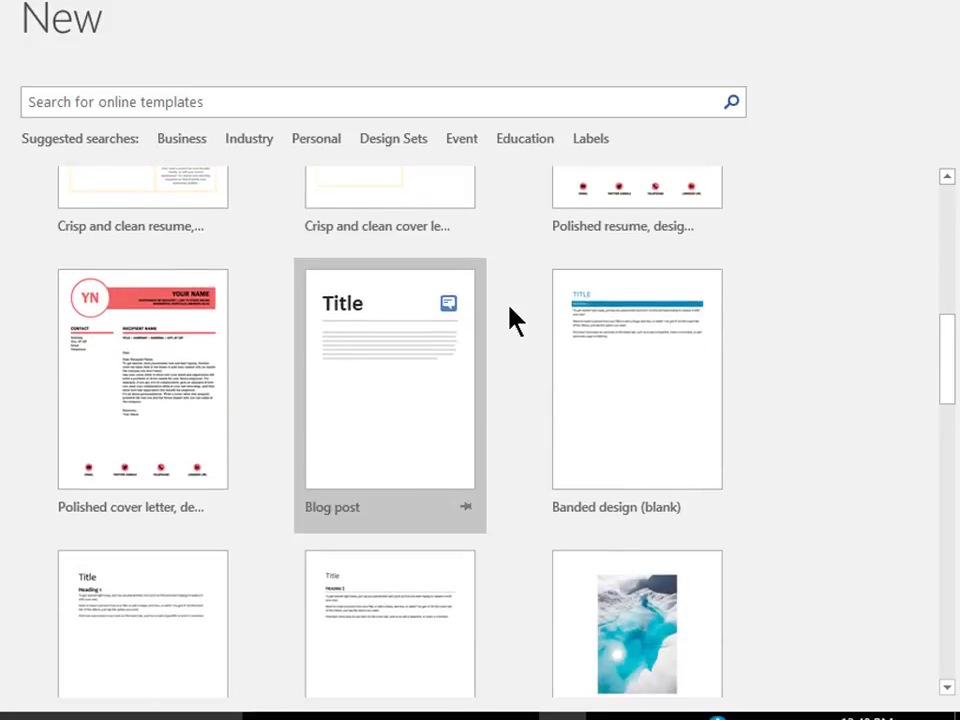
Preview the 'Polished cover letter, designed by MOO' template.
click(171, 384)
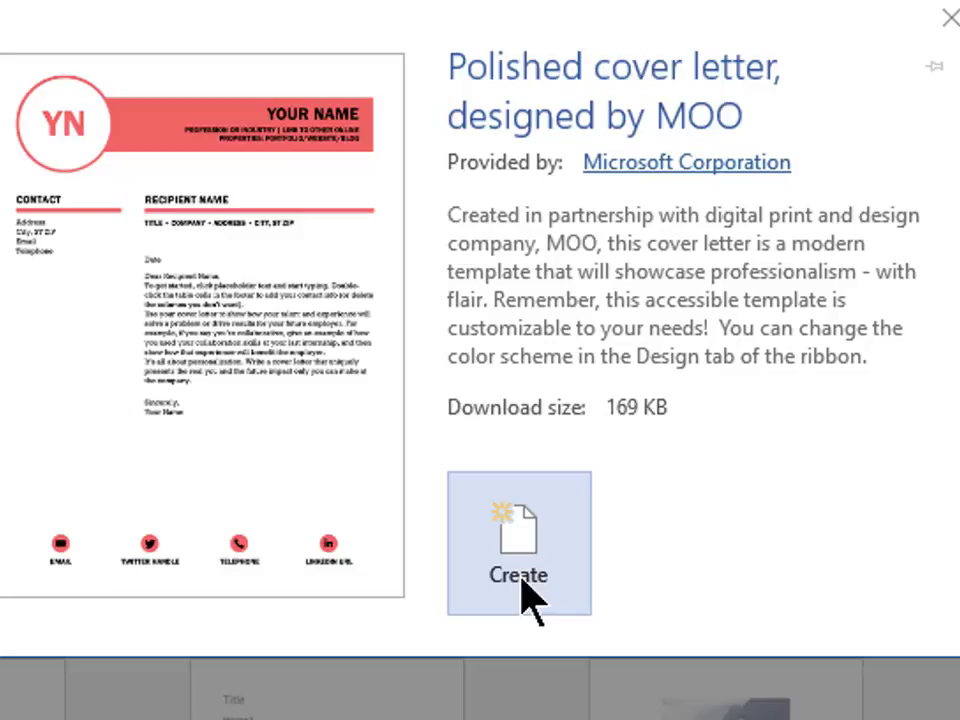
Create a letter from the Polished cover letter template and enter the recipient's full name as the RECIPIENT NAME heading.
click(527, 597)
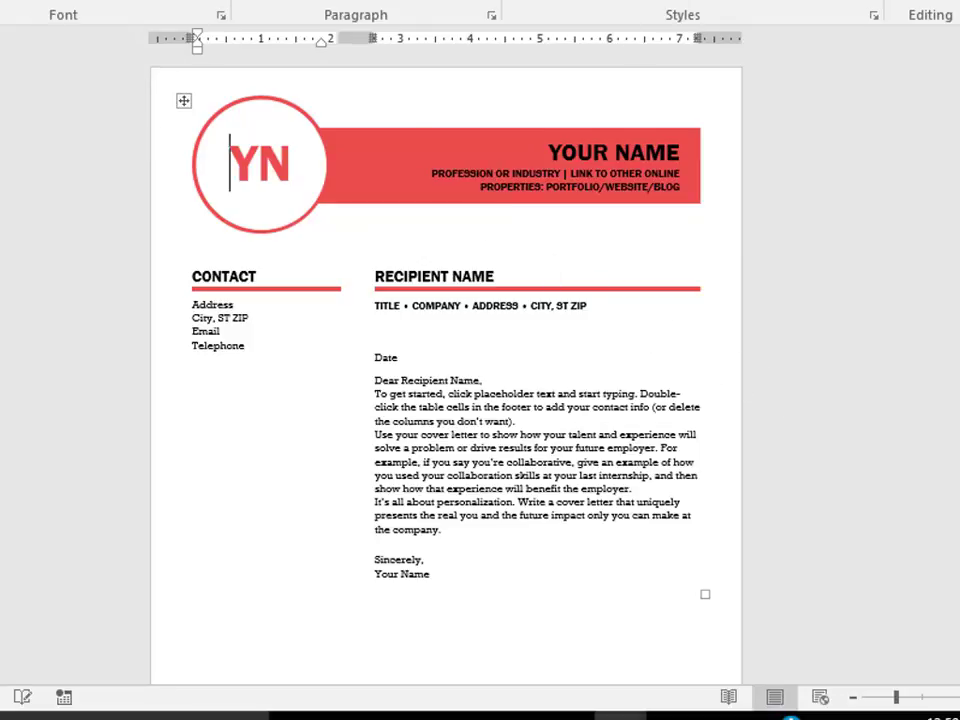
click(467, 278)
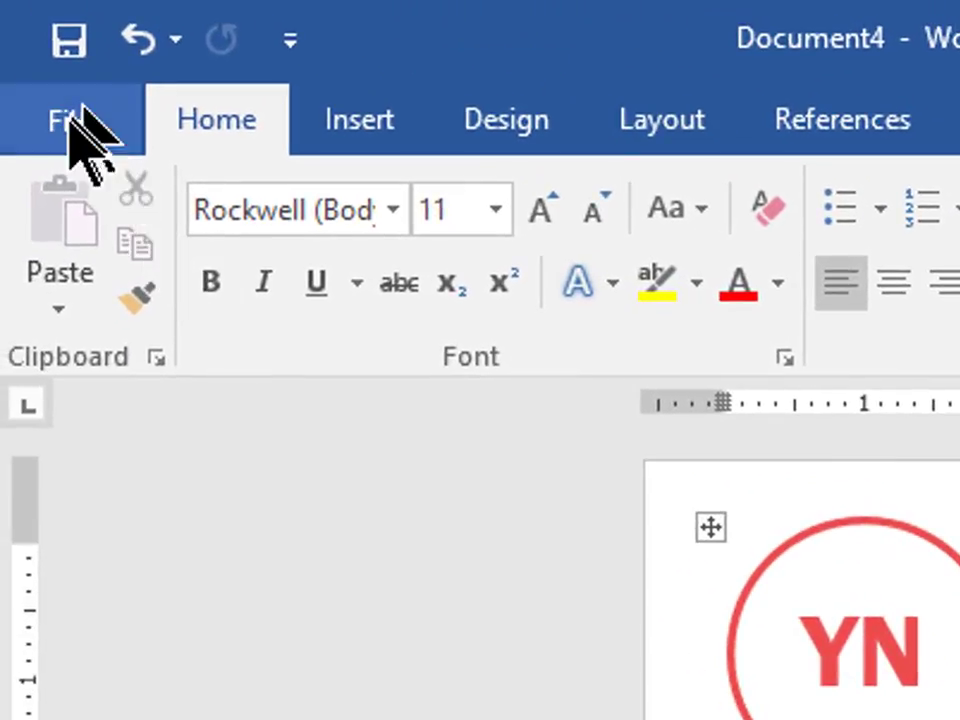
Bring up the Save As page for the unsaved Document4 letter.
click(70, 124)
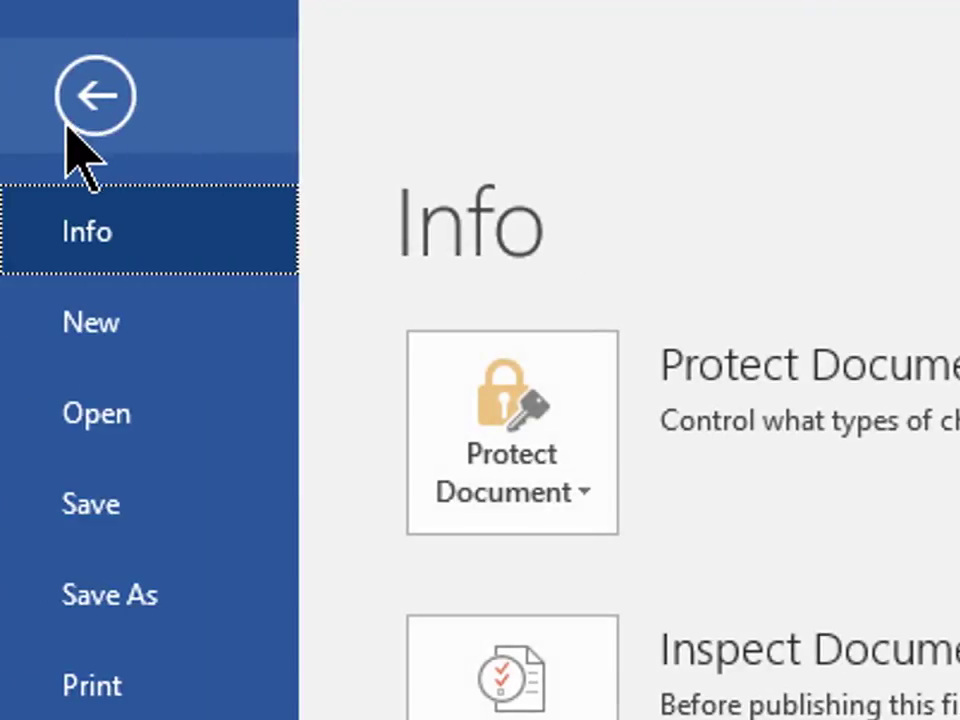
click(126, 506)
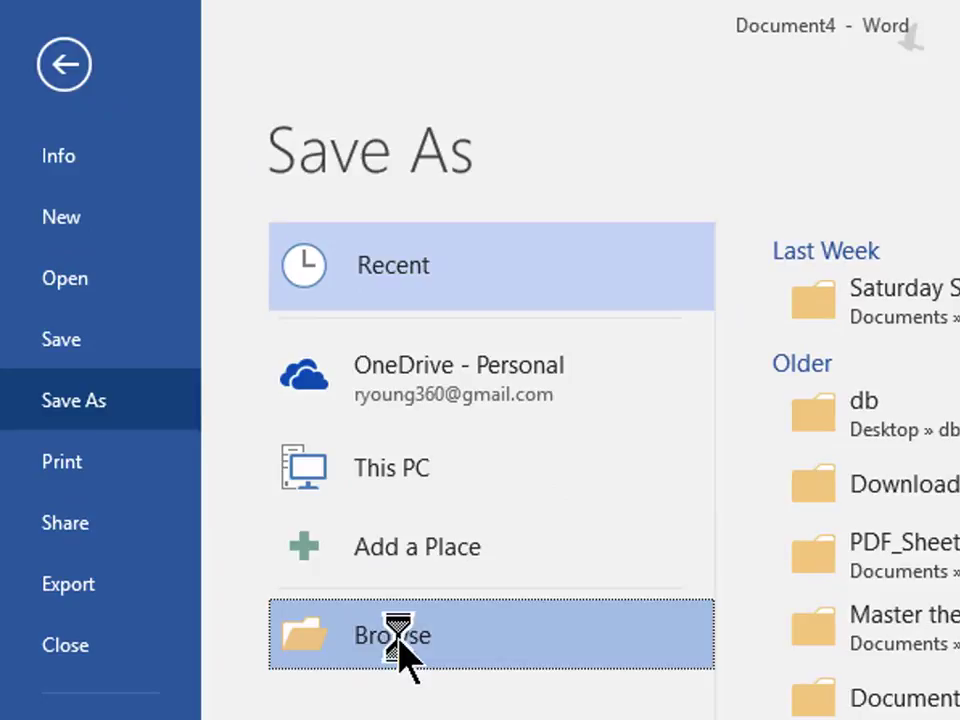
Save the letter as a .docx in Documents, replacing the suggested YN.docx with the new resume file name.
click(378, 621)
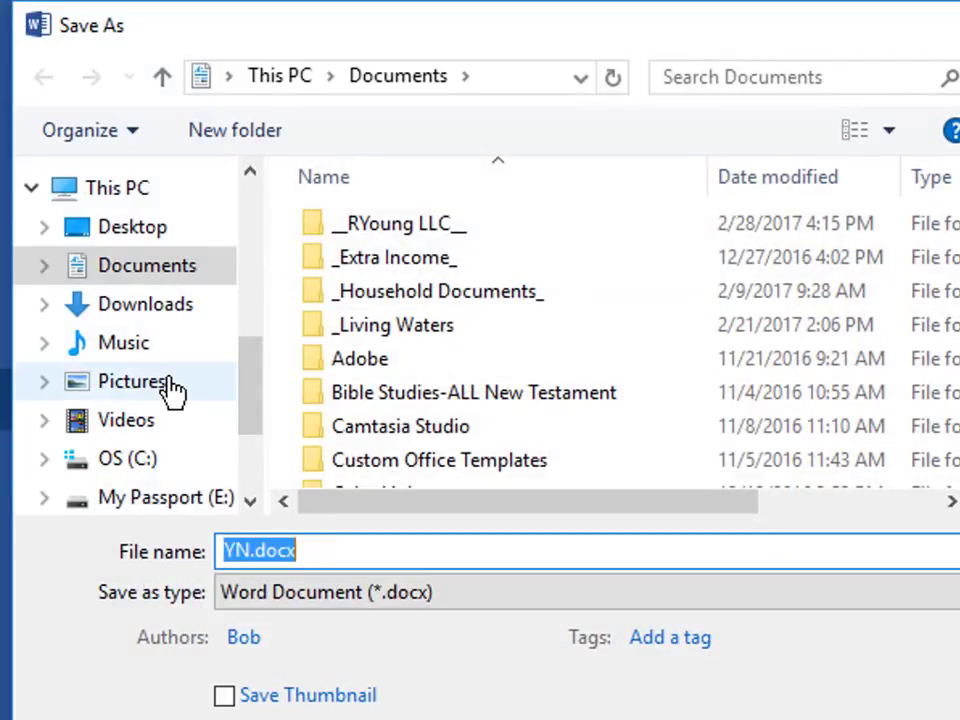
click(170, 271)
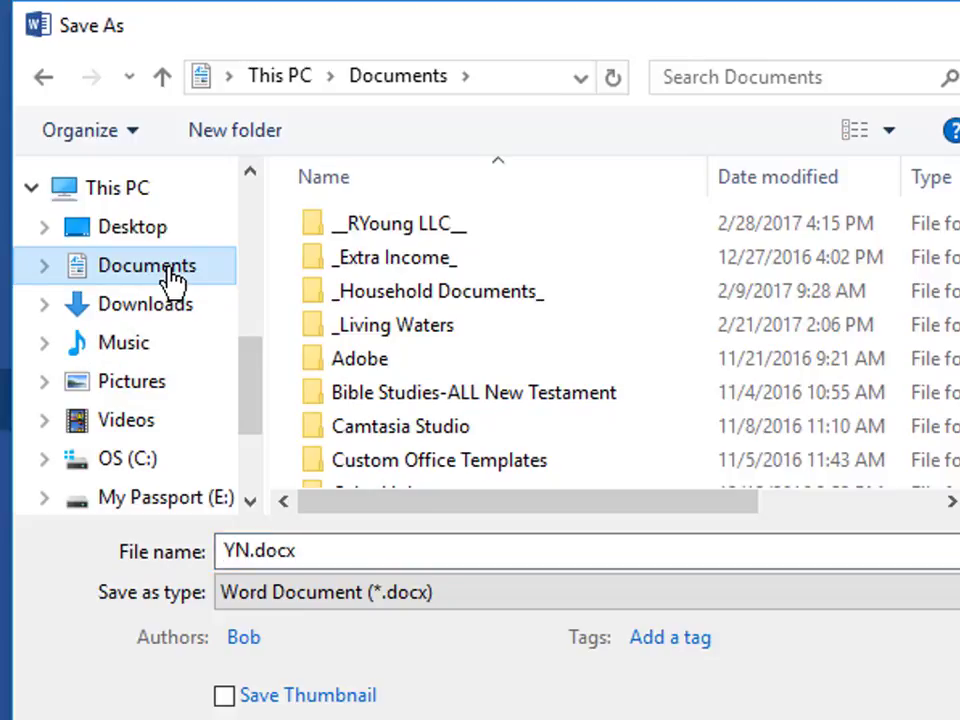
click(338, 556)
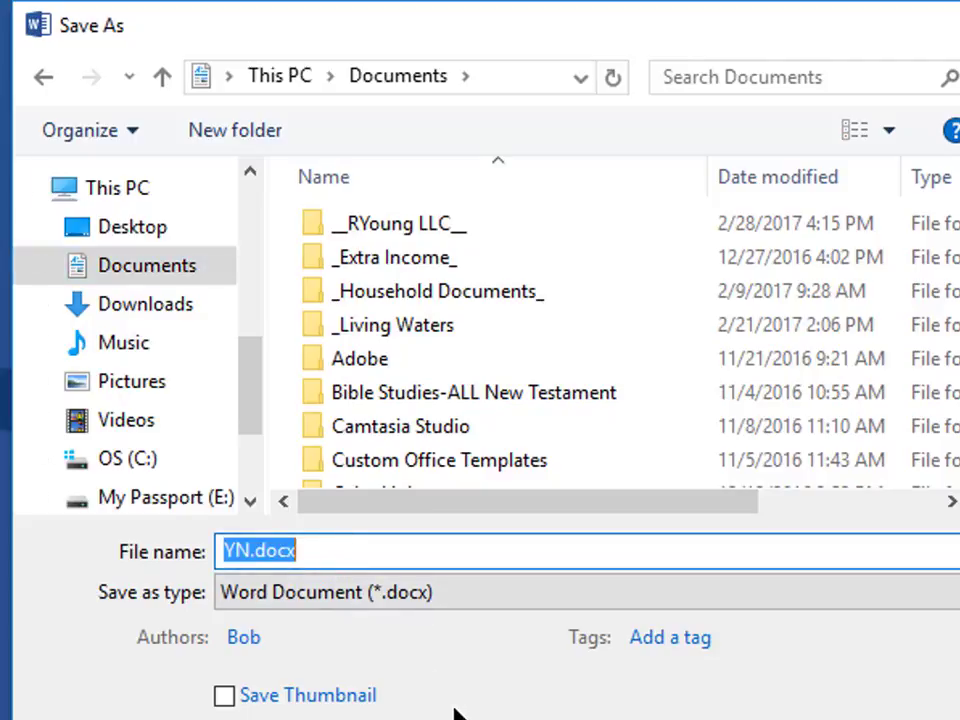
text(Bob's Resume)
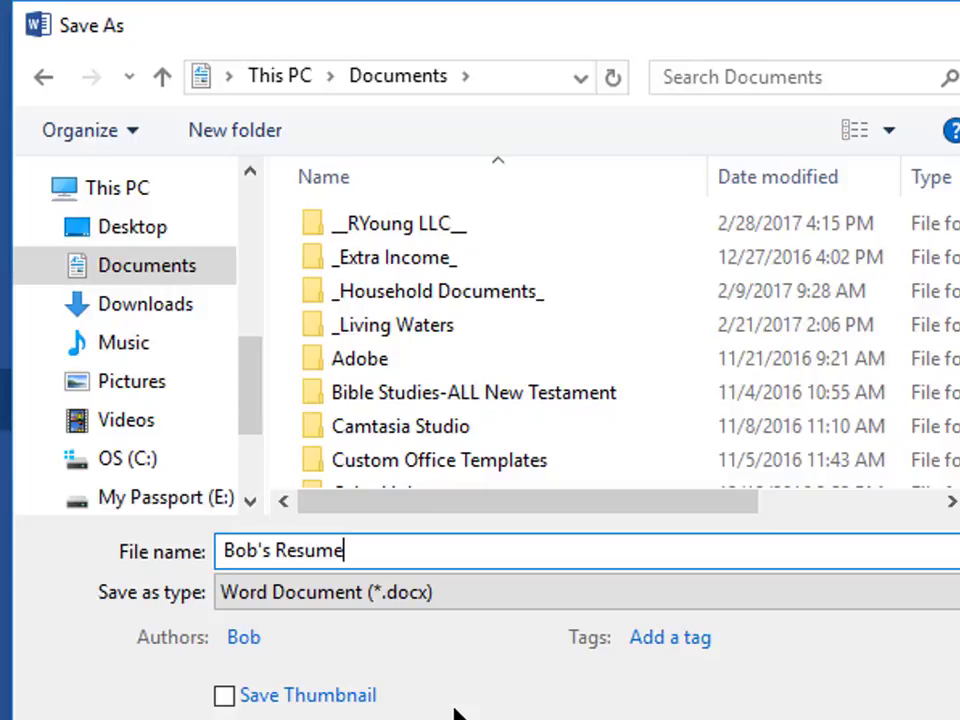
key(Return)
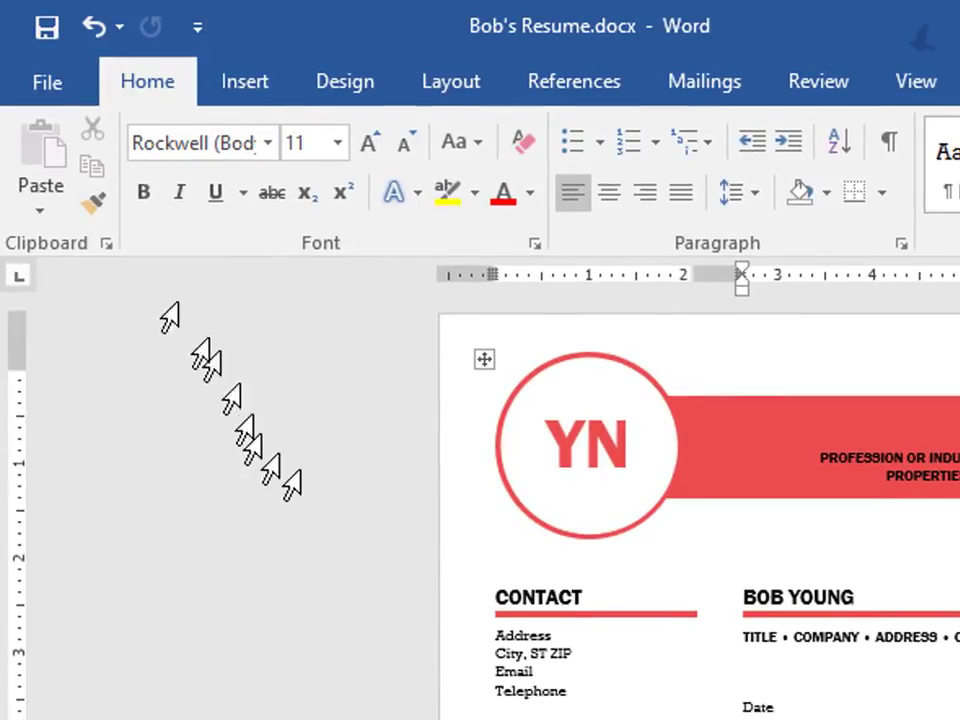
Close the saved resume letter to return to the blank Document3.
click(32, 88)
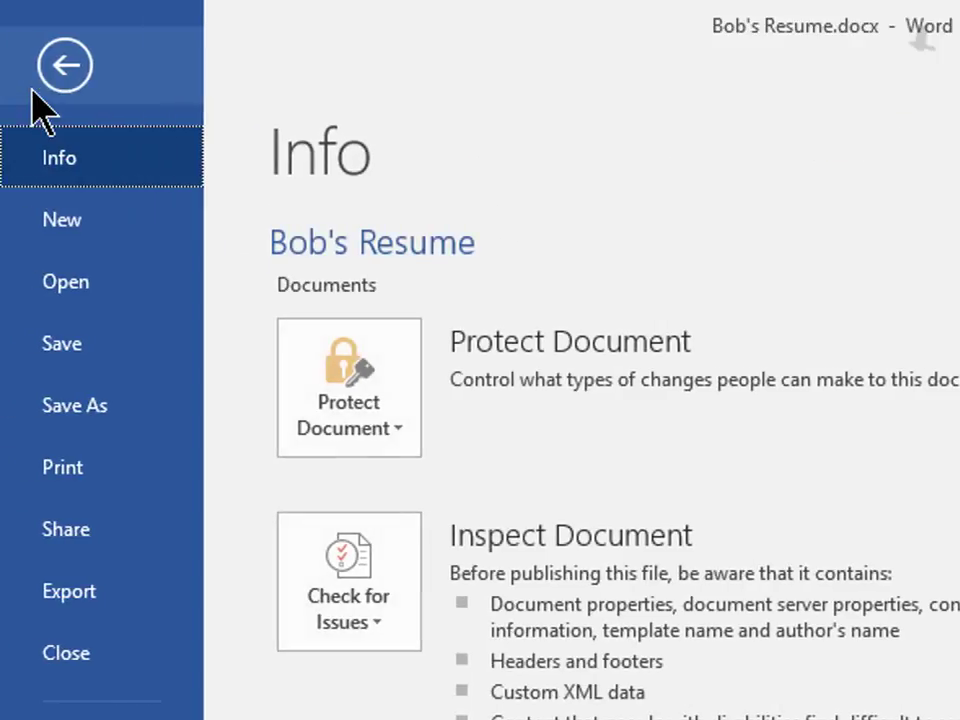
click(50, 662)
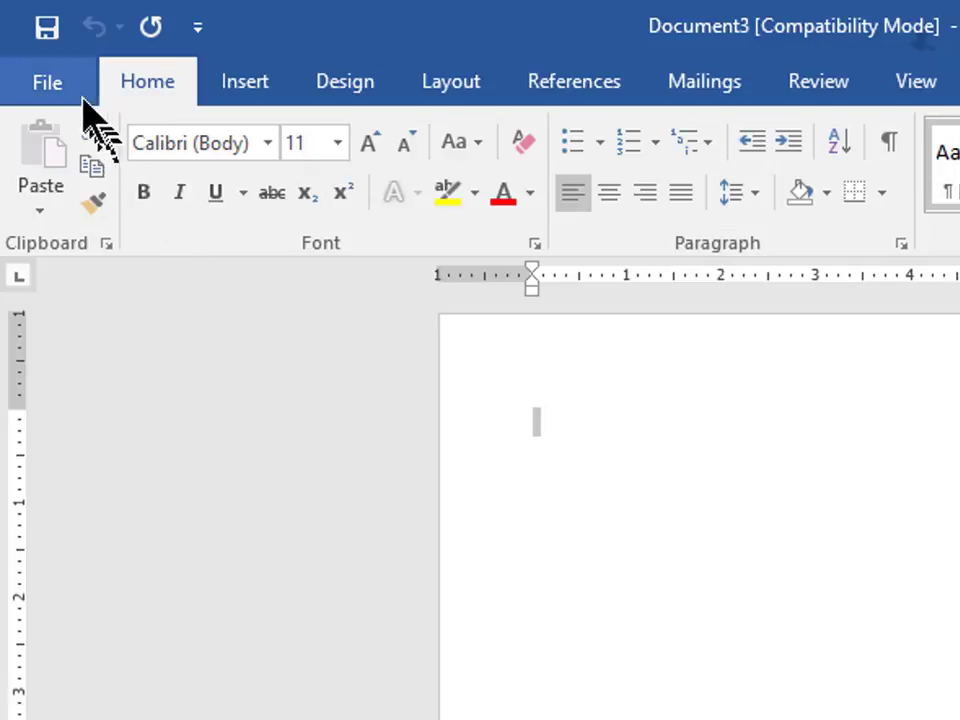
Search the online templates on the New page for 'Newsletter'.
click(48, 84)
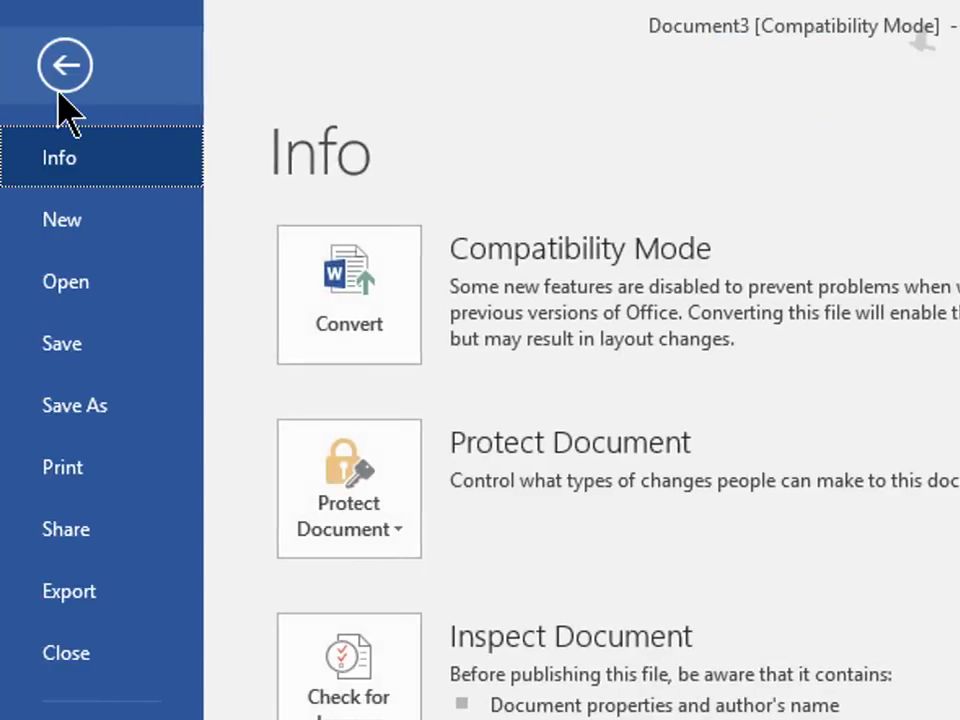
click(62, 220)
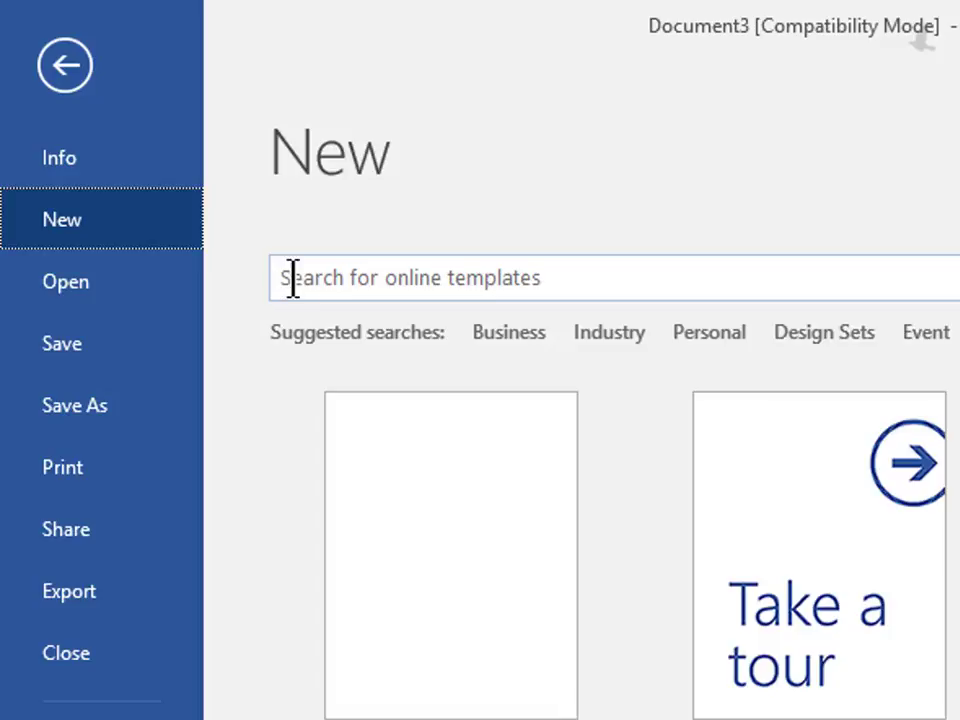
click(292, 277)
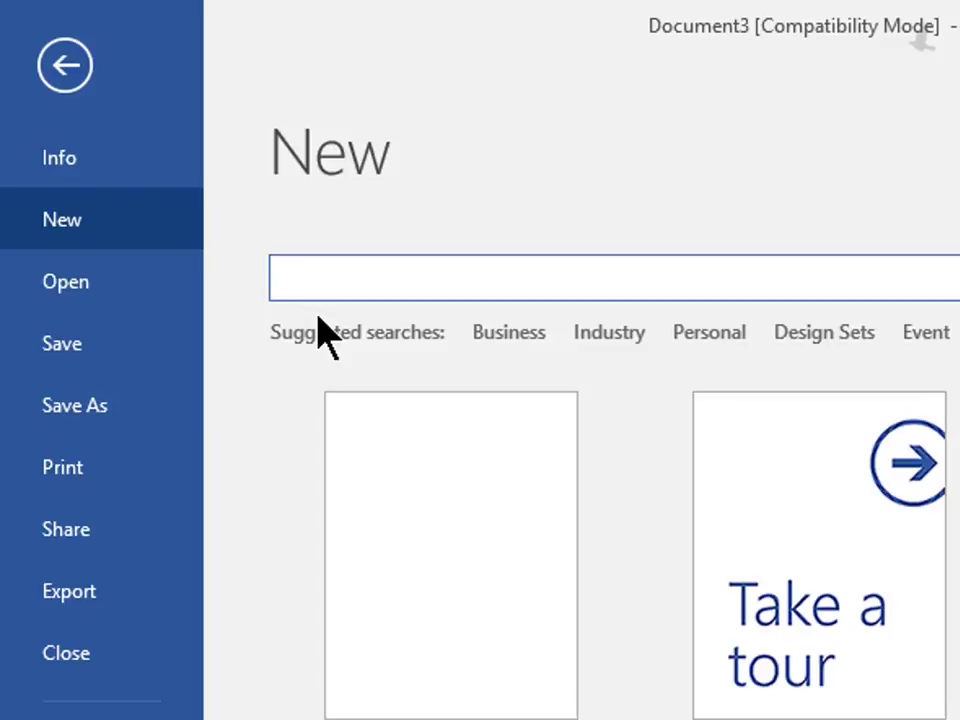
text(News)
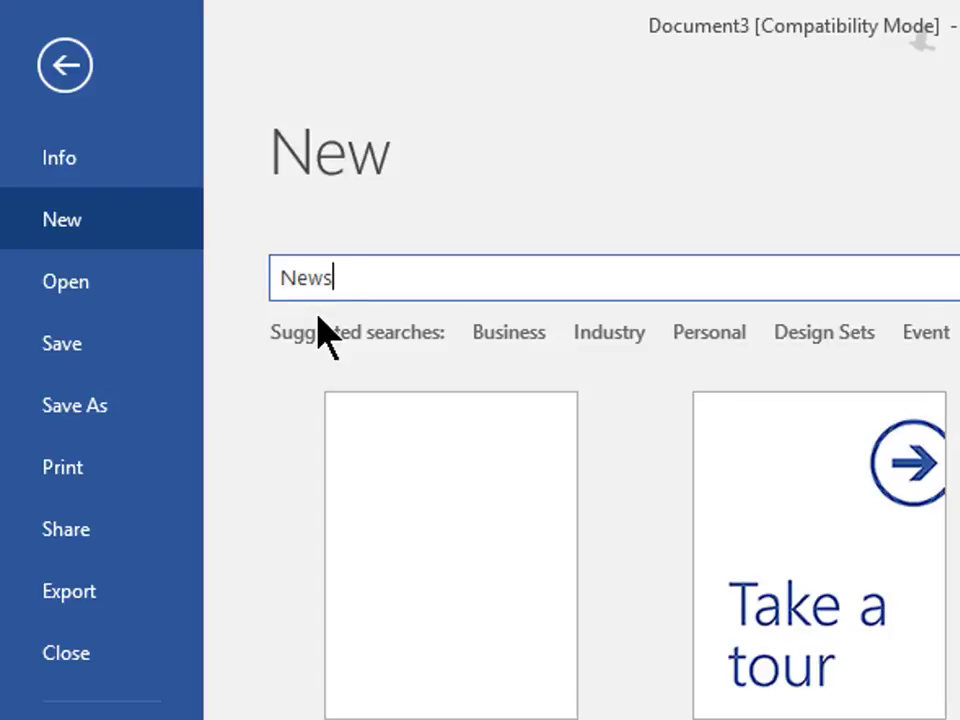
text(letter)
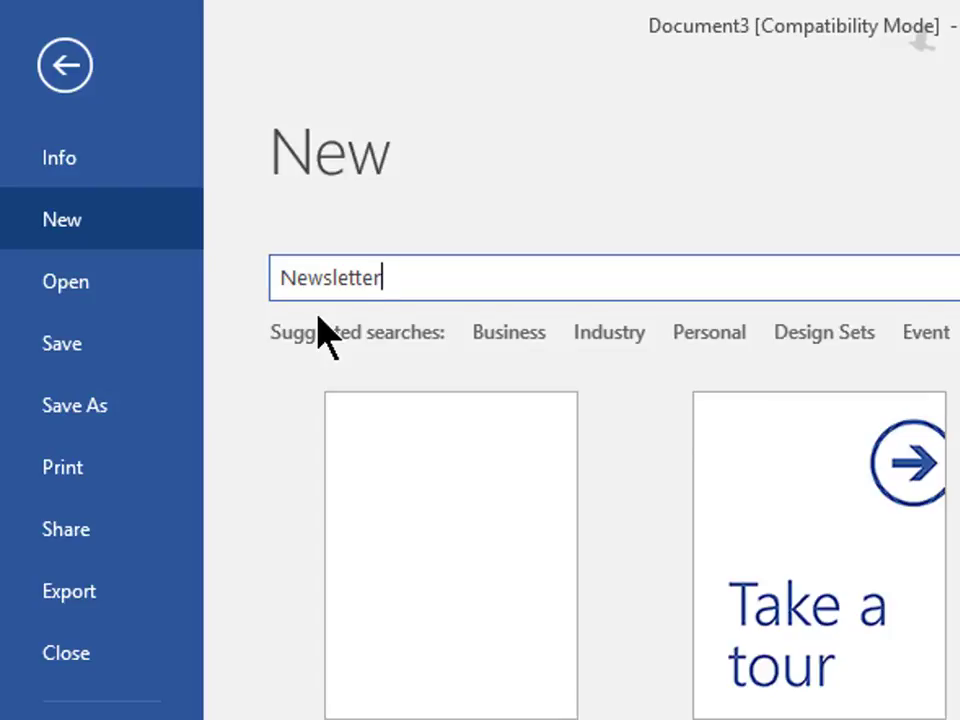
key(Return)
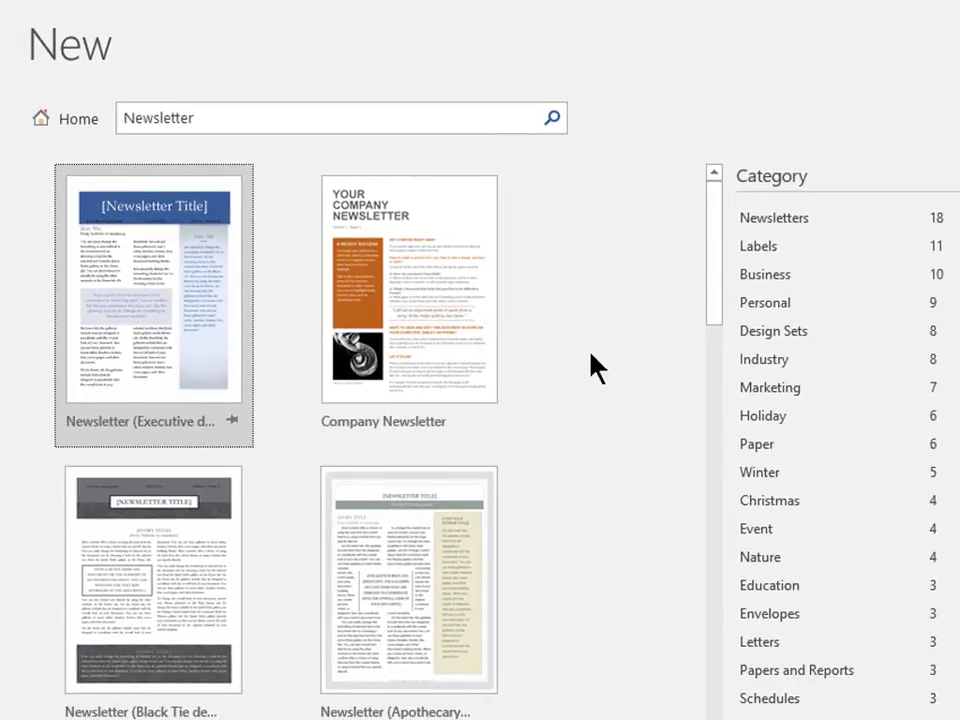
Scroll the Newsletter results down to the Family holiday newsletter thumbnail.
scroll(597, 367, down, 3)
scroll(590, 355, down, 2)
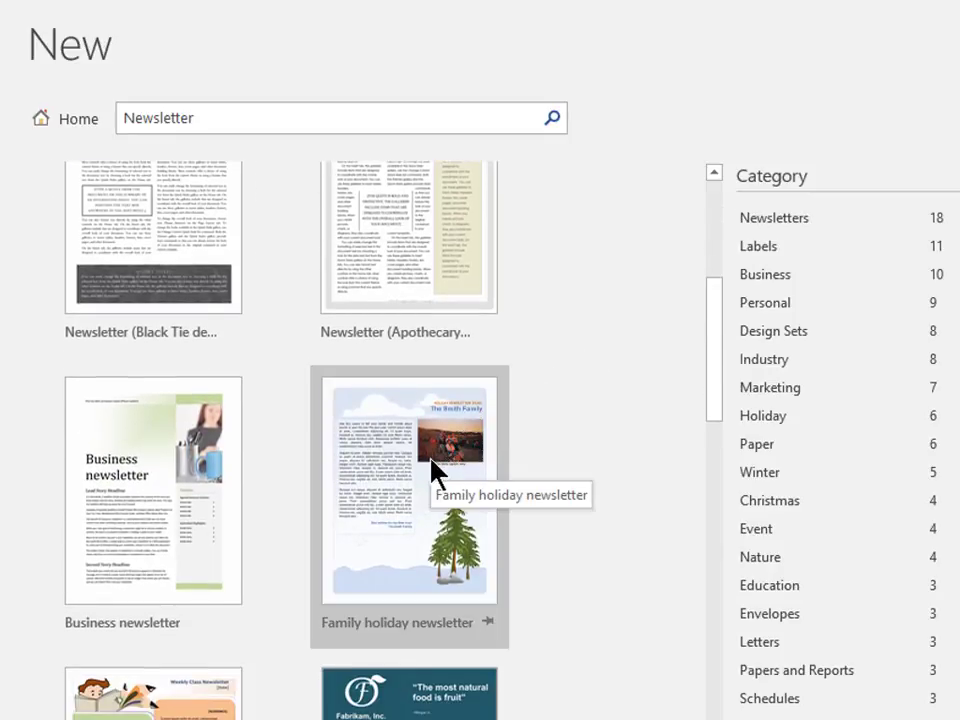
Preview the Family holiday newsletter template and create a document from it.
click(433, 468)
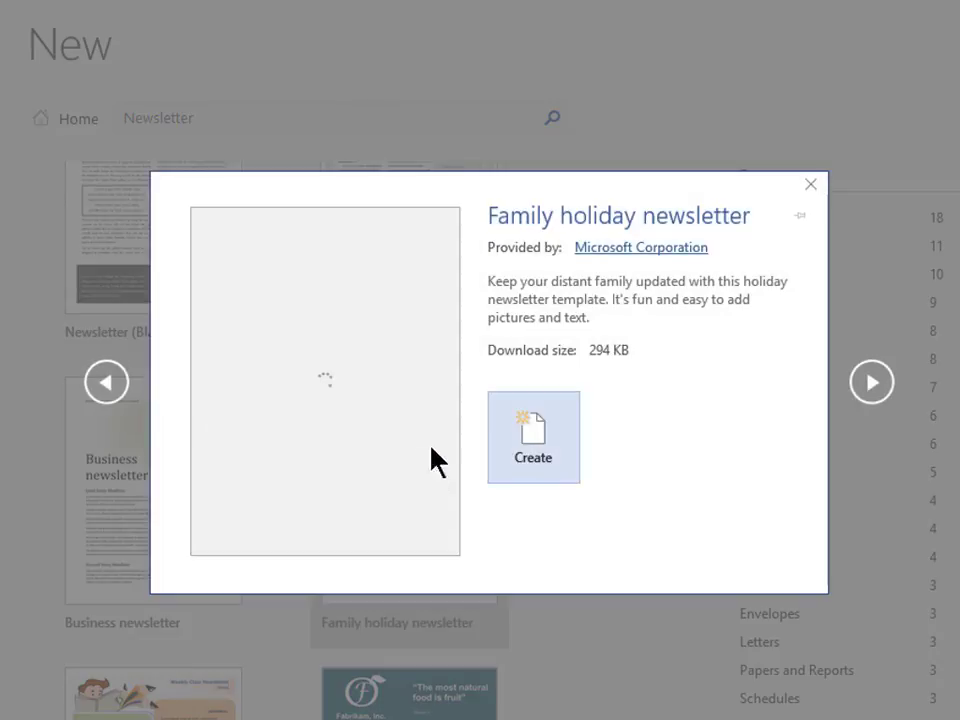
click(512, 455)
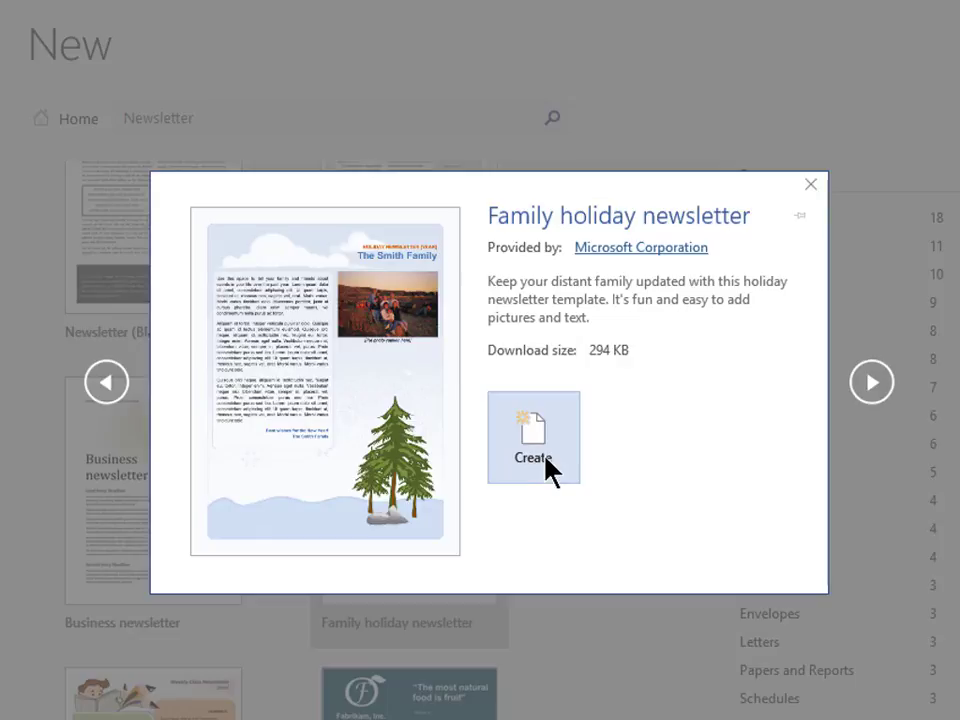
click(548, 468)
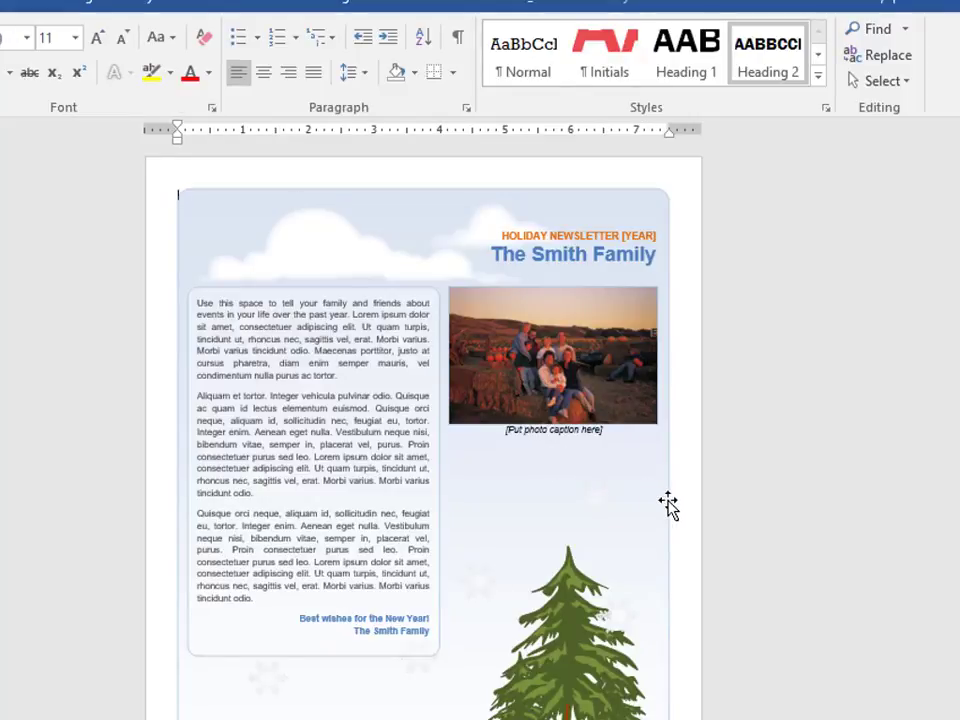
click(557, 254)
double_click(557, 254)
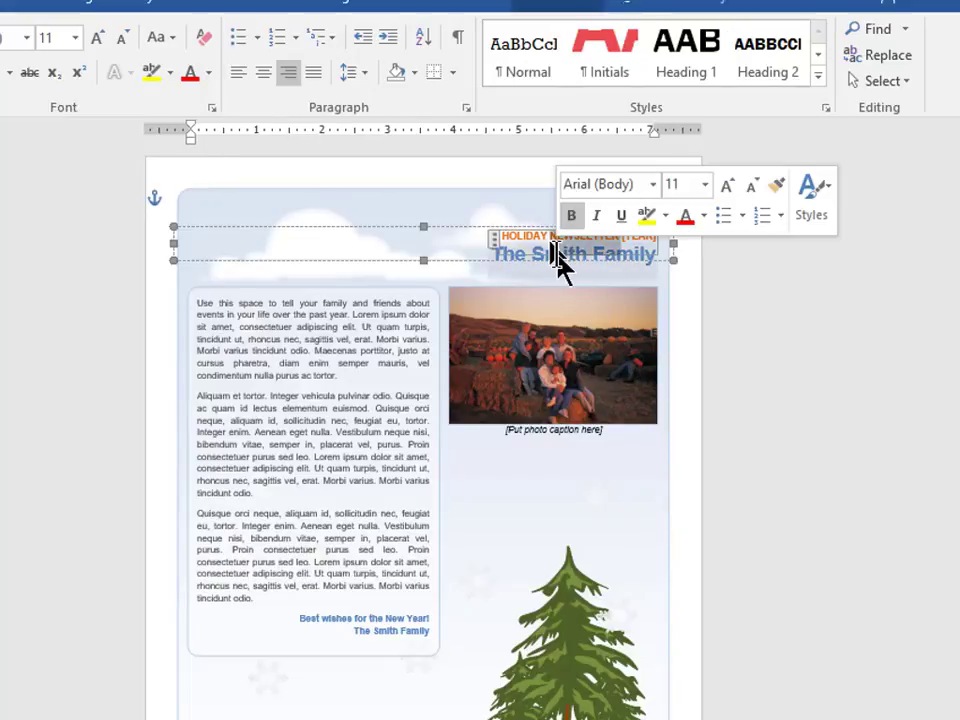
drag(555, 253, 630, 253)
key(ctrl+a)
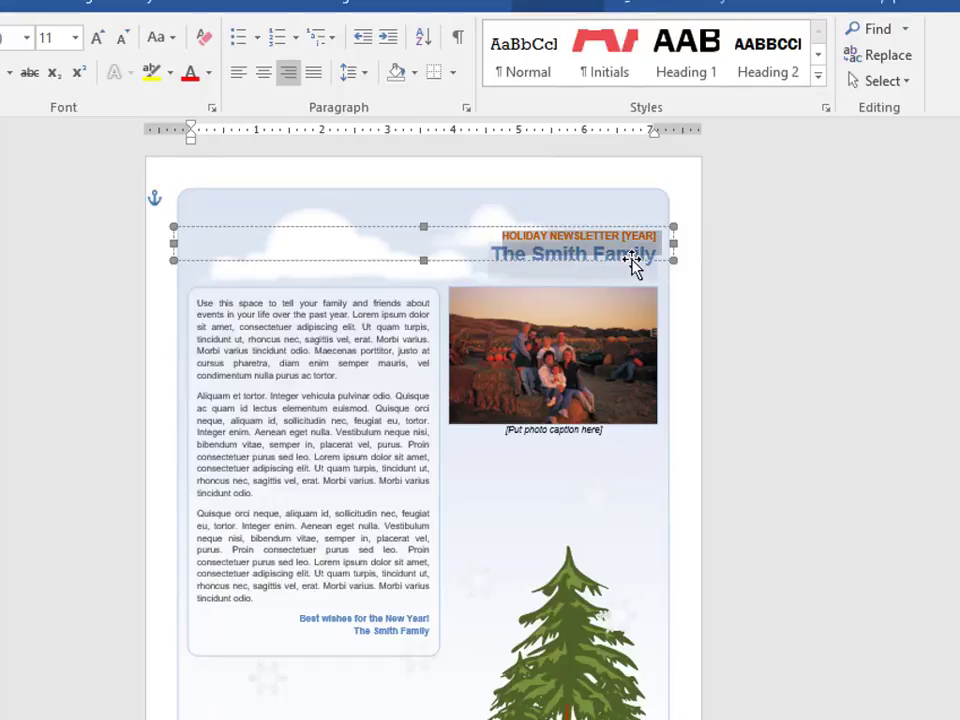
click(534, 343)
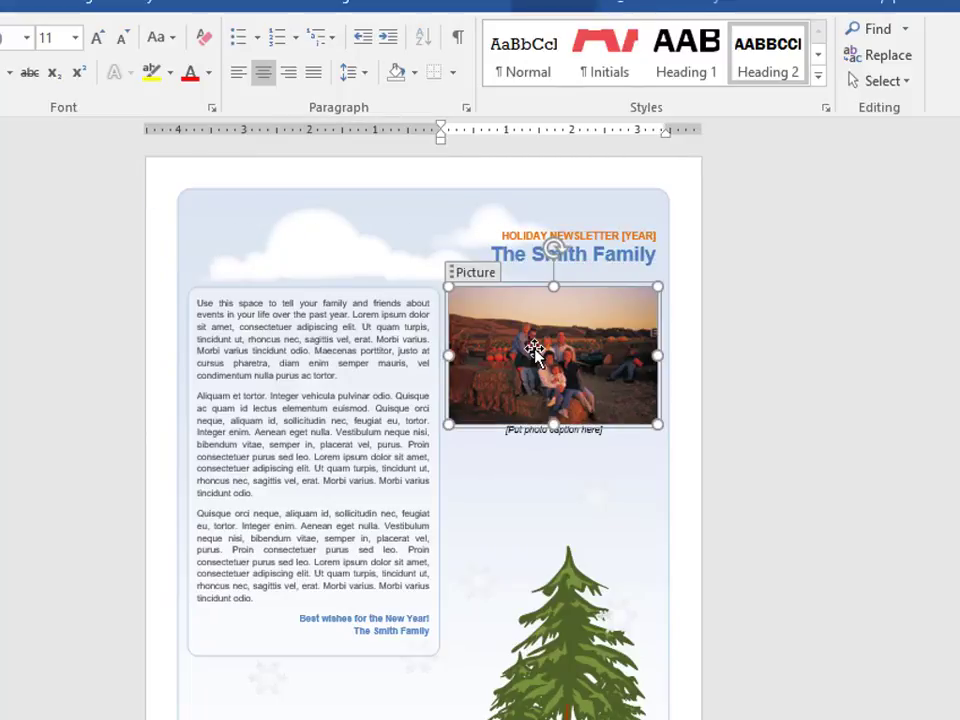
drag(534, 350, 95, 257)
click(95, 255)
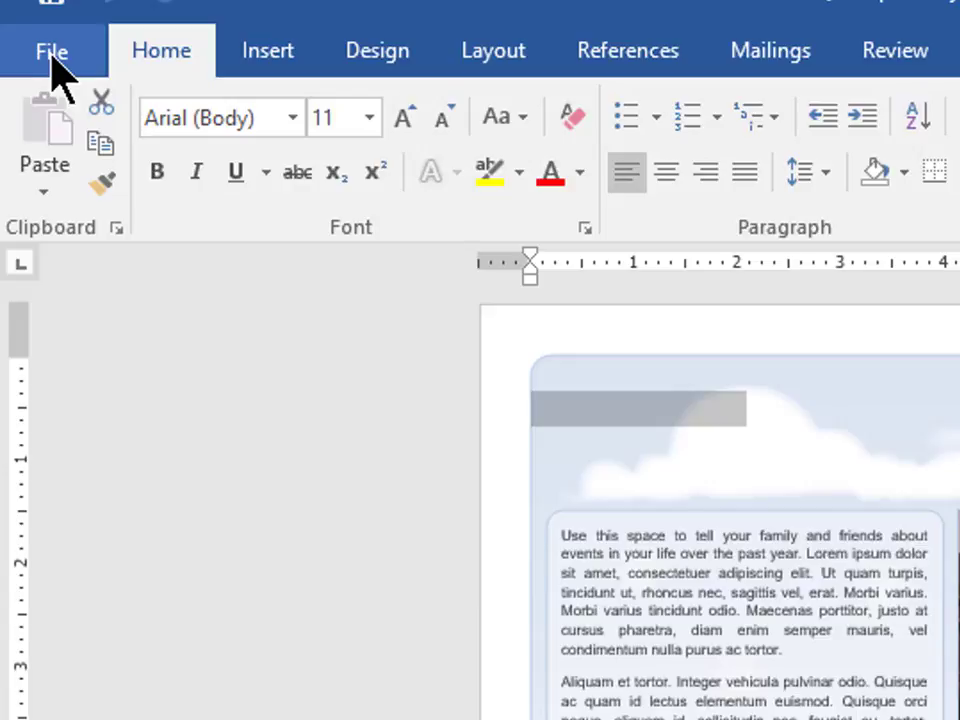
Close the holiday newsletter, choosing Don't Save to discard its changes.
click(52, 65)
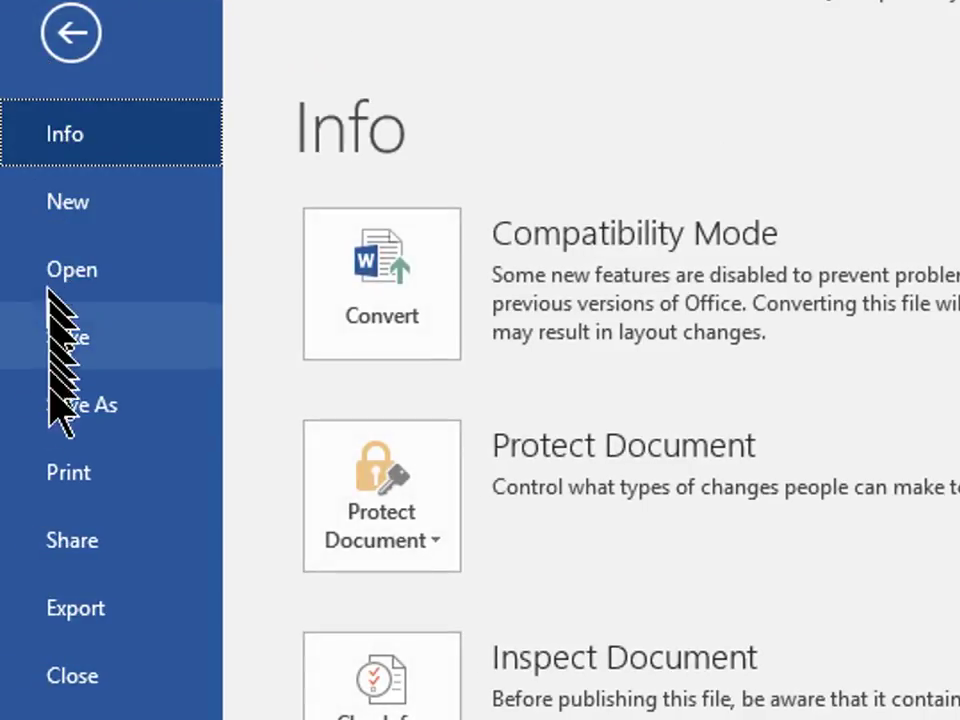
click(104, 676)
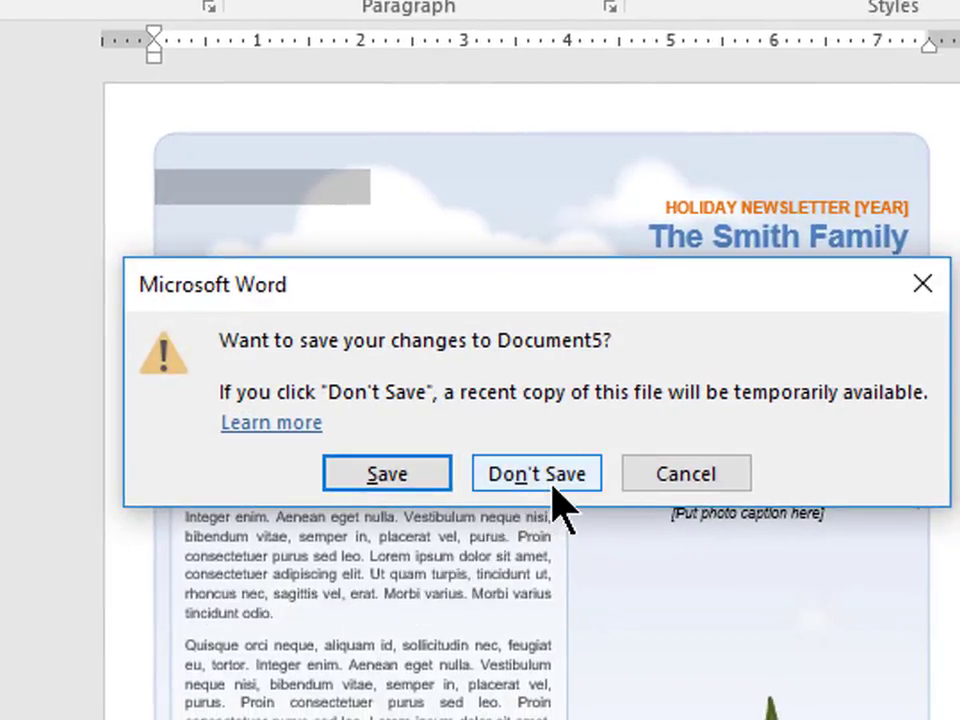
click(555, 485)
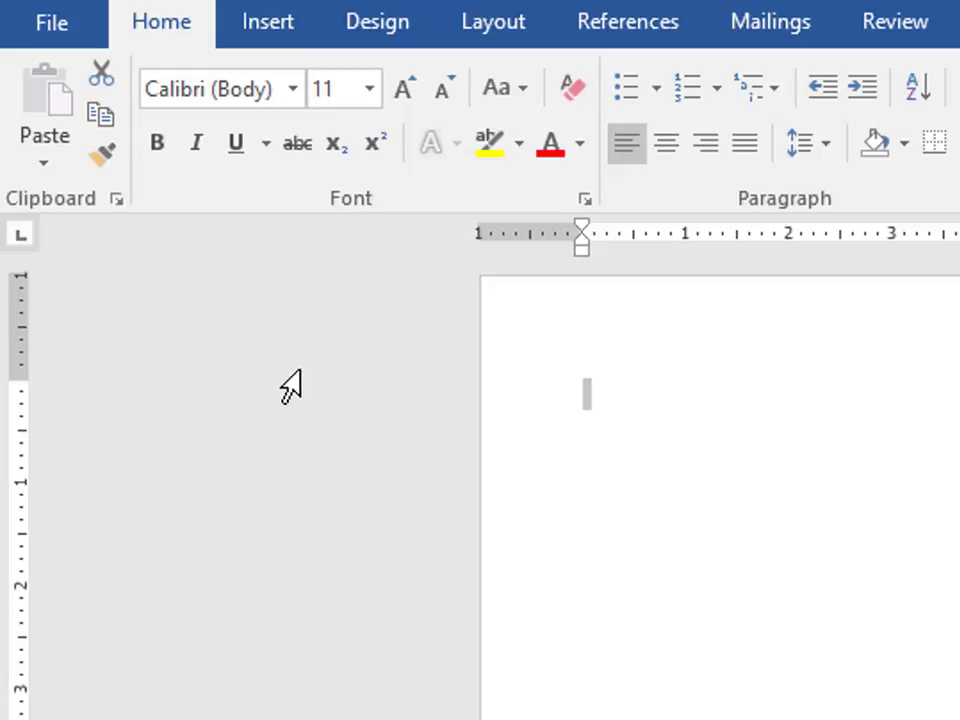
Search the online templates for 'Business Letter', listing 239 Business and 164 Letters results.
click(60, 28)
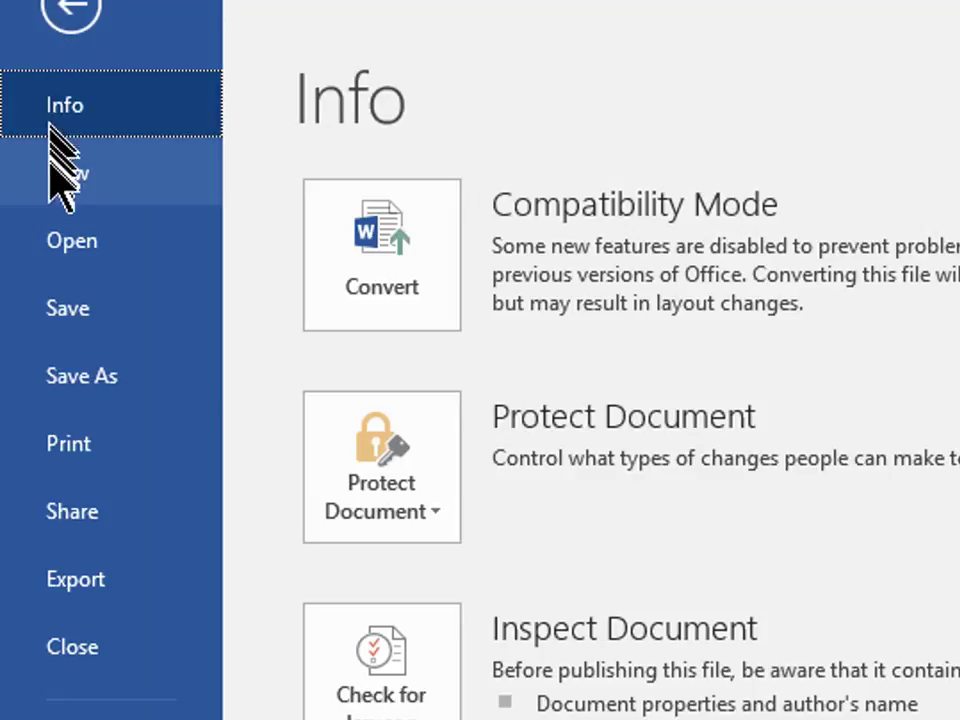
click(105, 183)
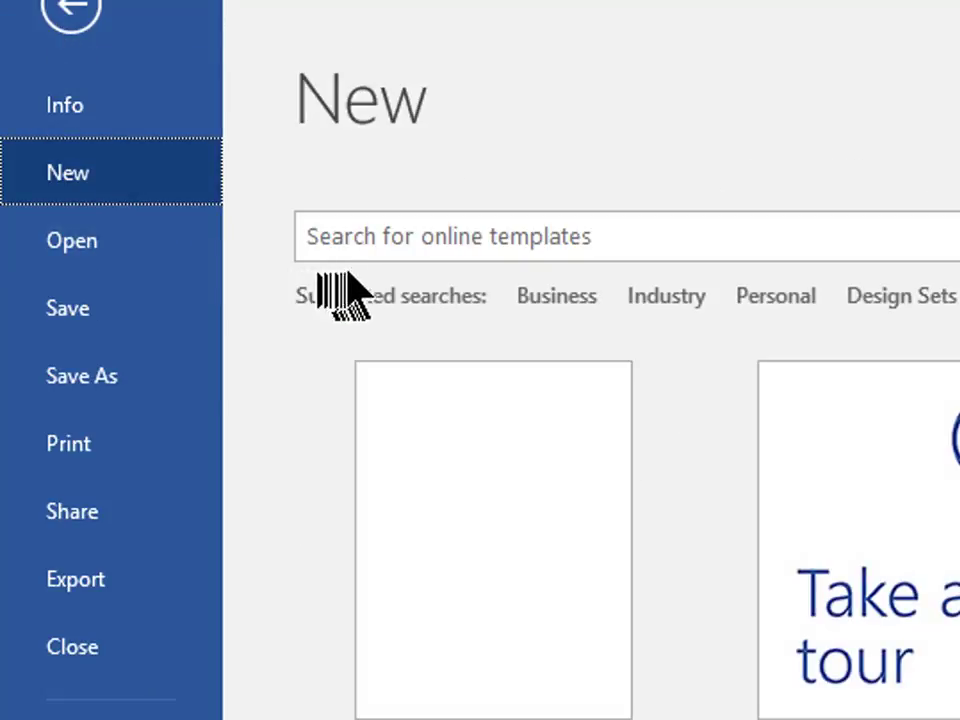
click(366, 236)
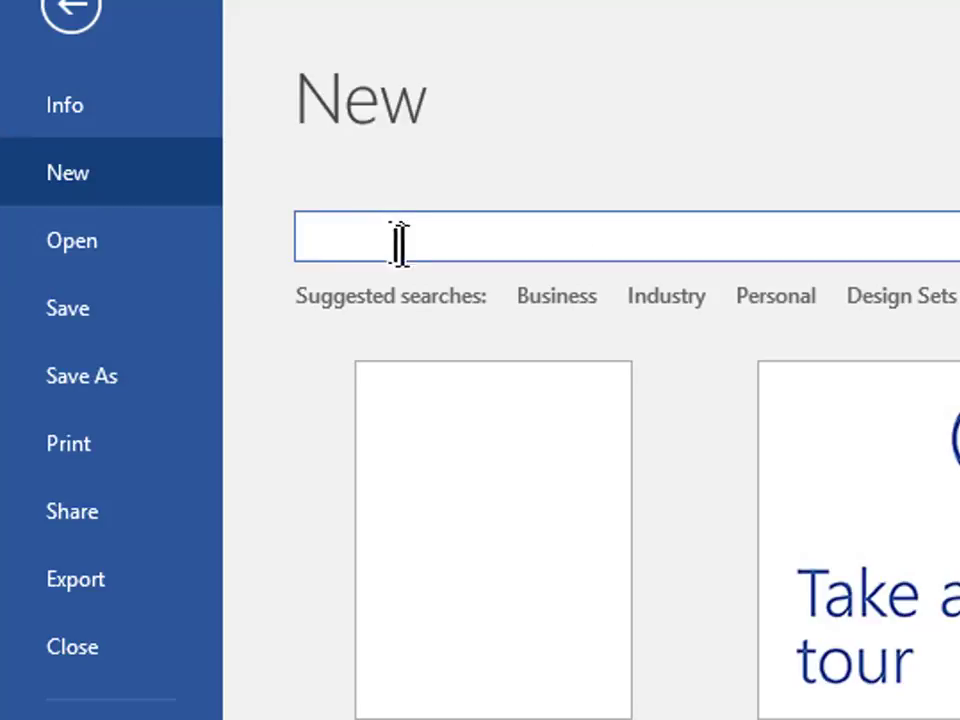
text(Business Letter)
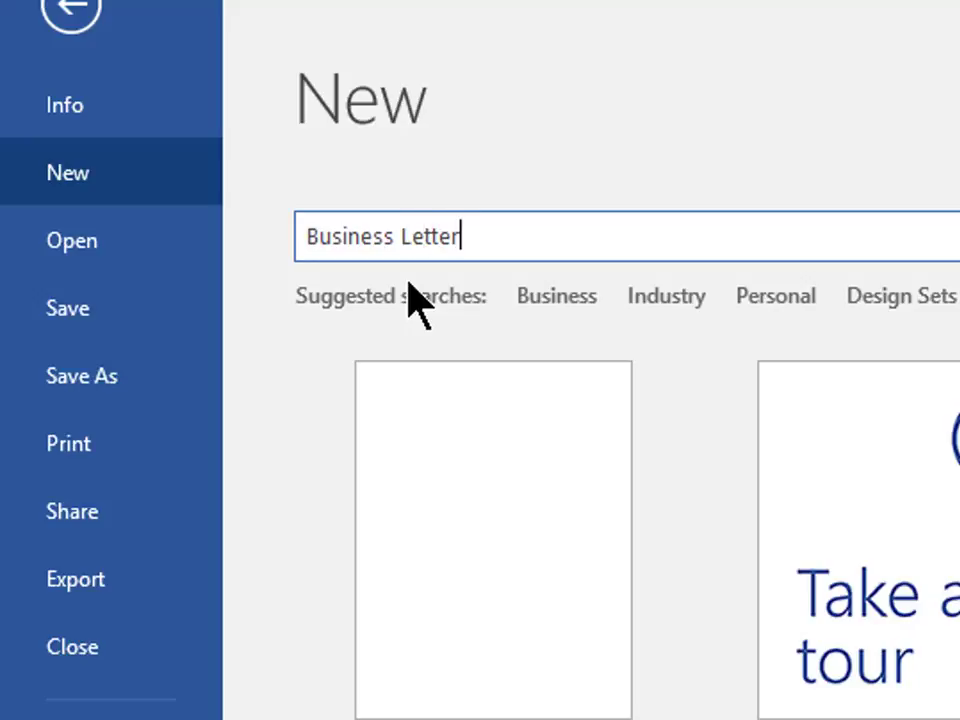
key(Return)
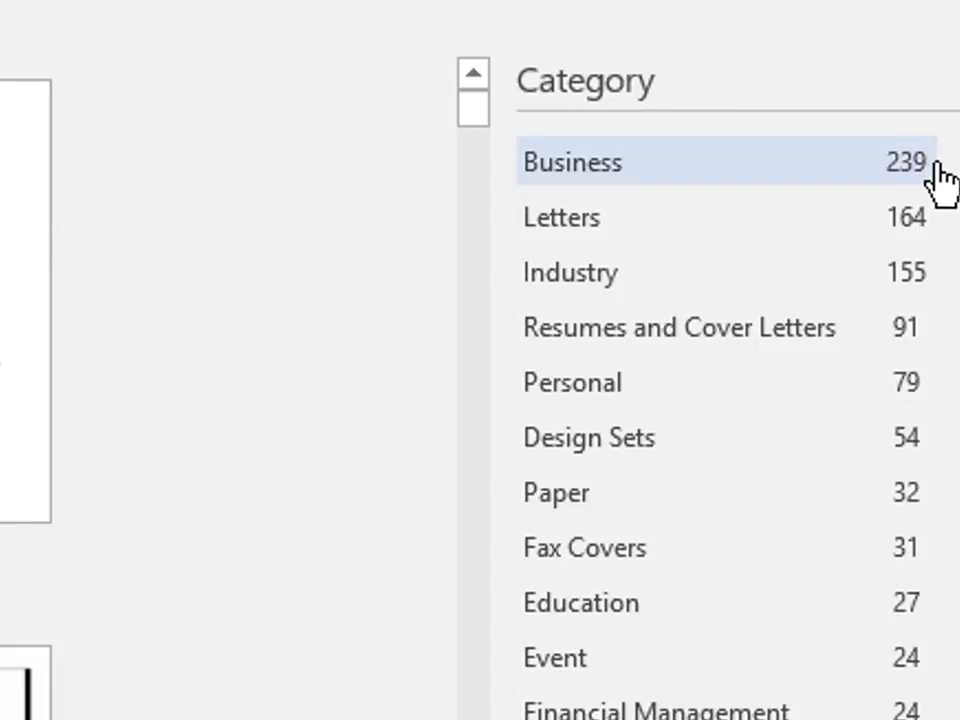
Filter the Business Letter results by the Letters, Sales and Business categories to get 14 templates.
click(932, 215)
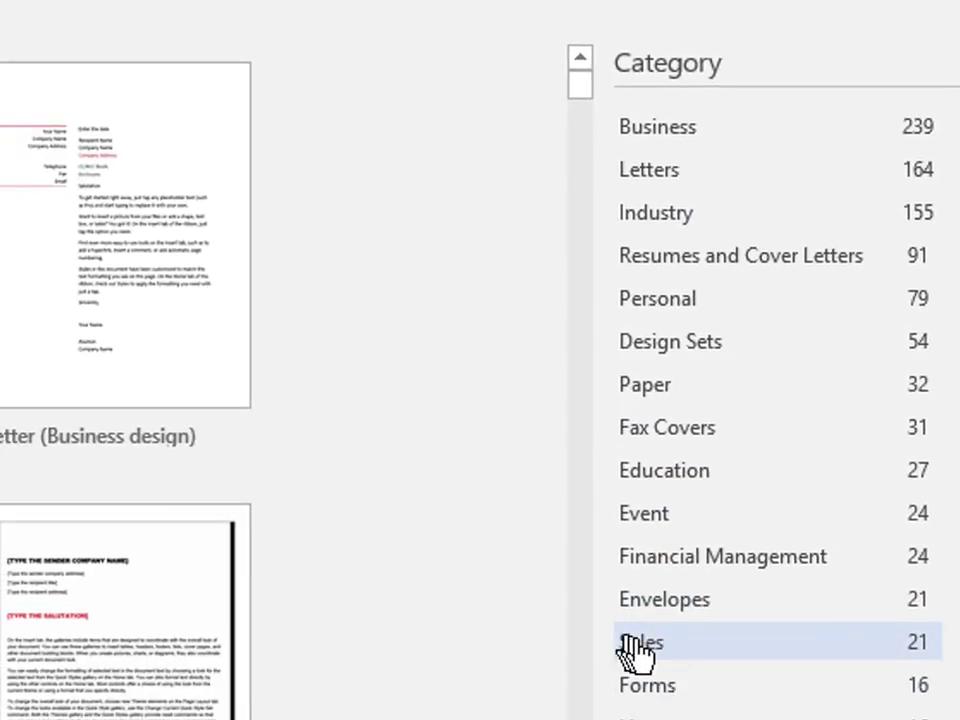
click(640, 645)
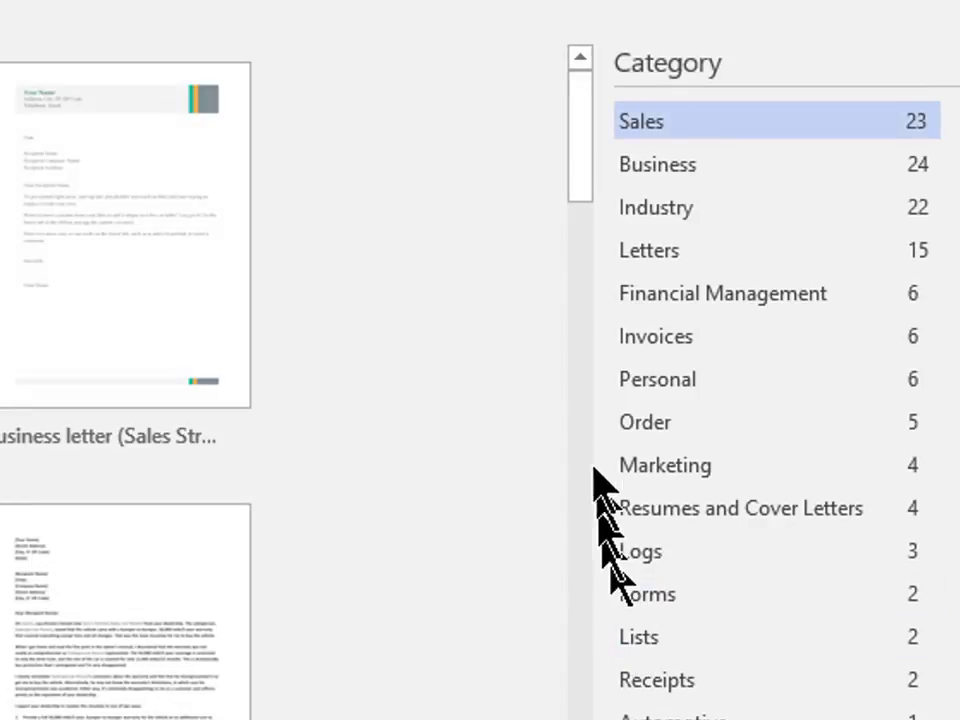
click(651, 265)
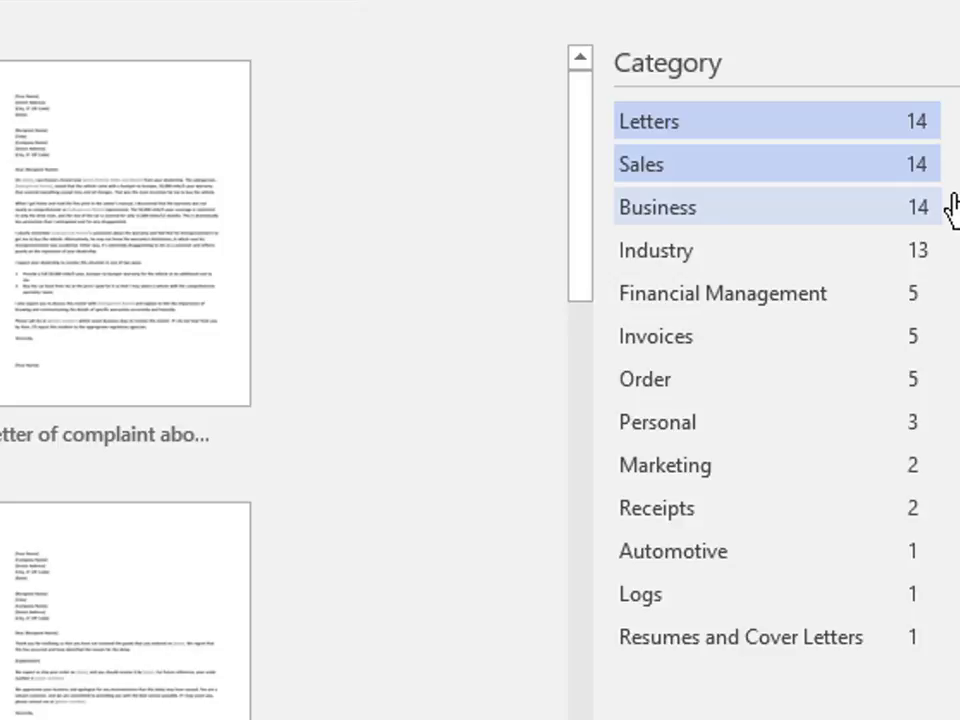
Add Resumes and Cover Letters, Business and Design Sets to the category filter, leaving 12 templates.
scroll(950, 207, down, 3)
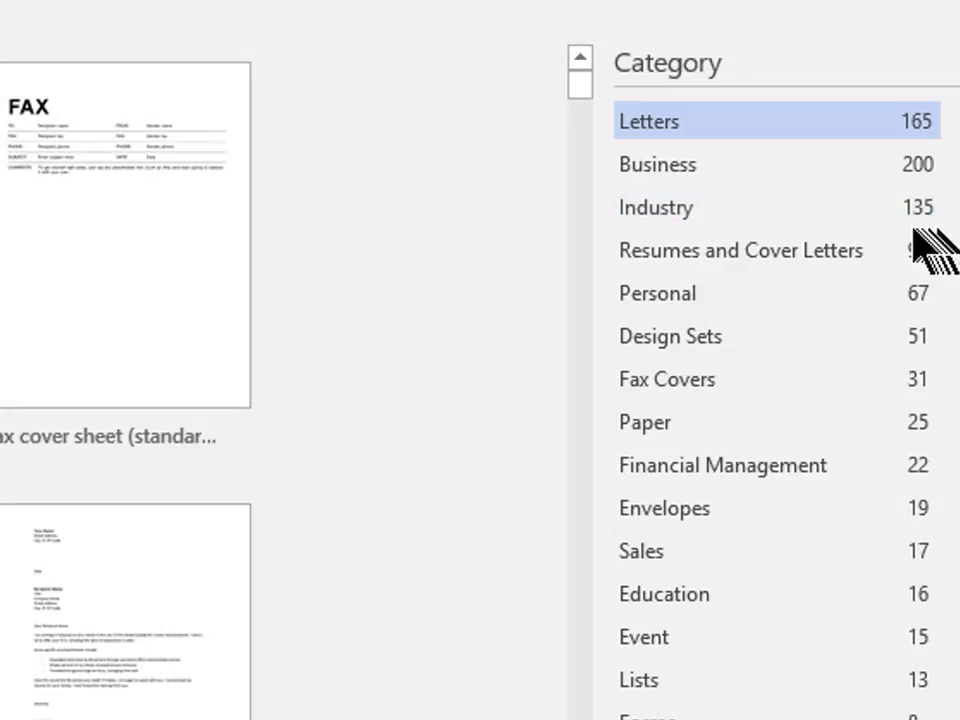
click(783, 262)
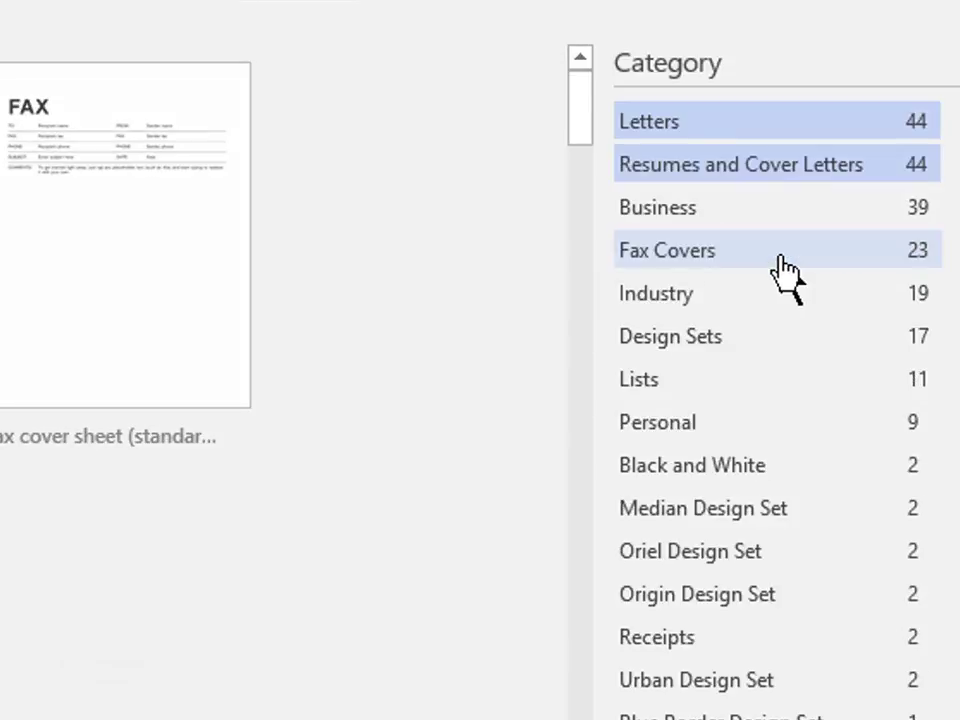
click(718, 220)
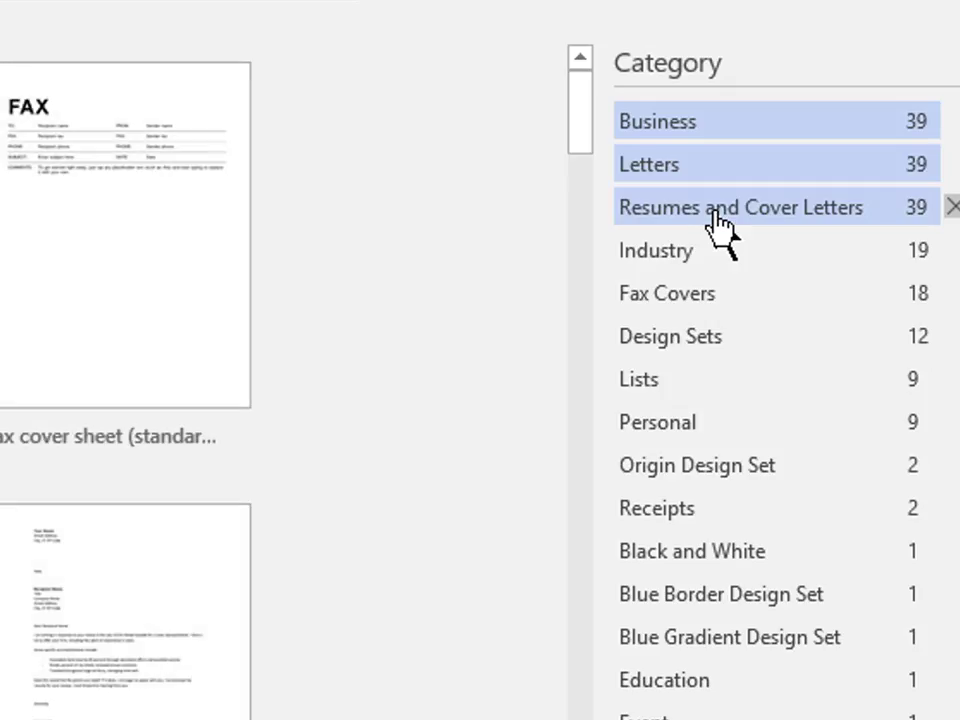
click(712, 342)
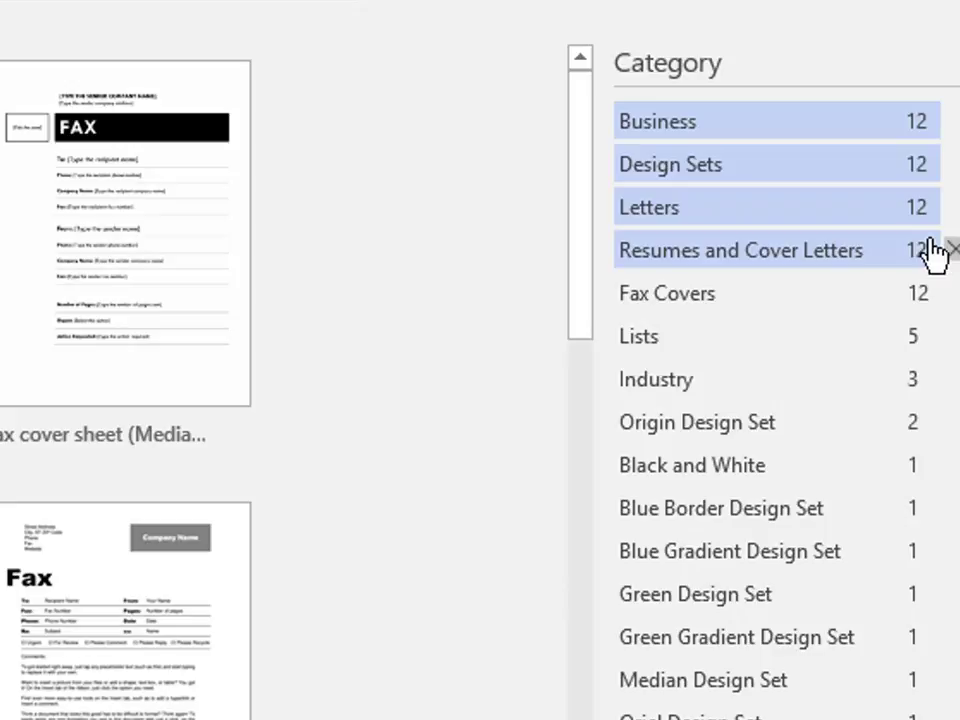
scroll(345, 300, down, 2)
scroll(339, 281, down, 5)
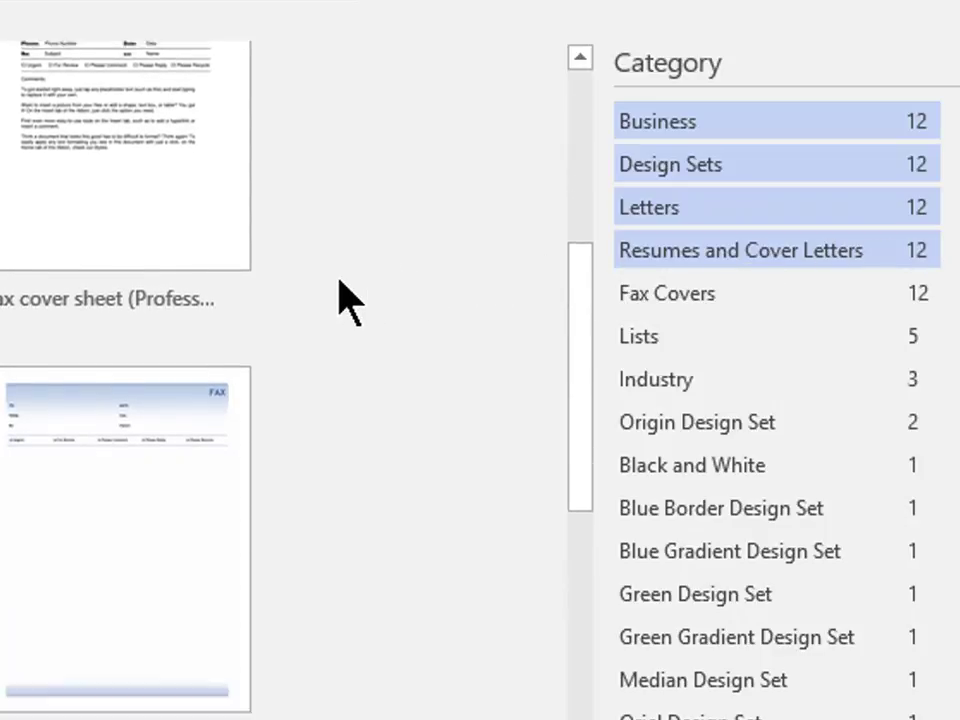
scroll(339, 300, down, 6)
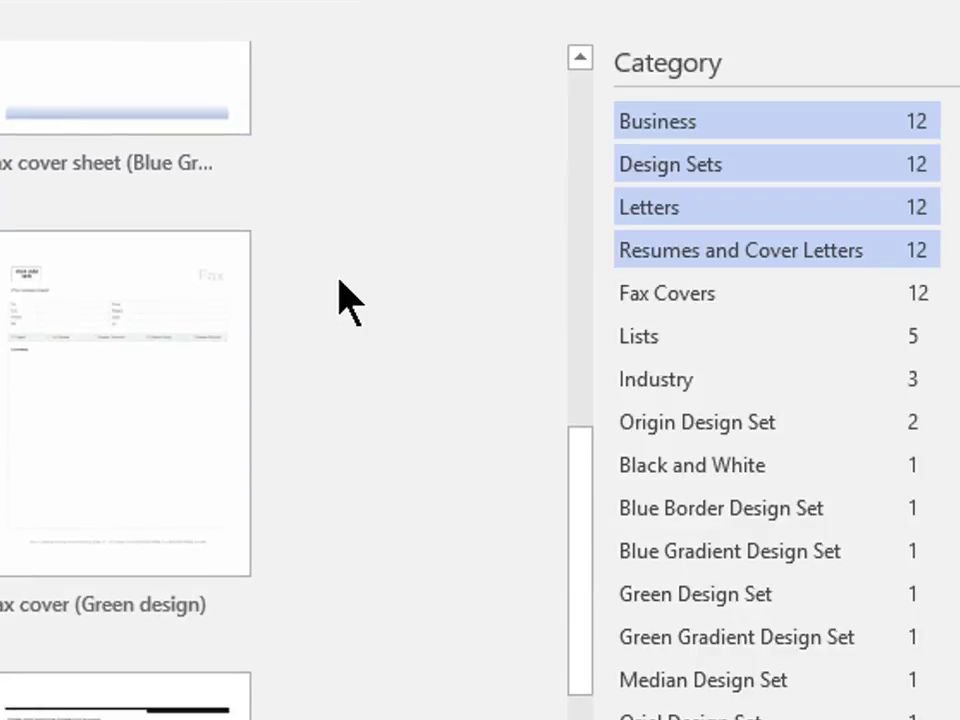
scroll(339, 281, up, 3)
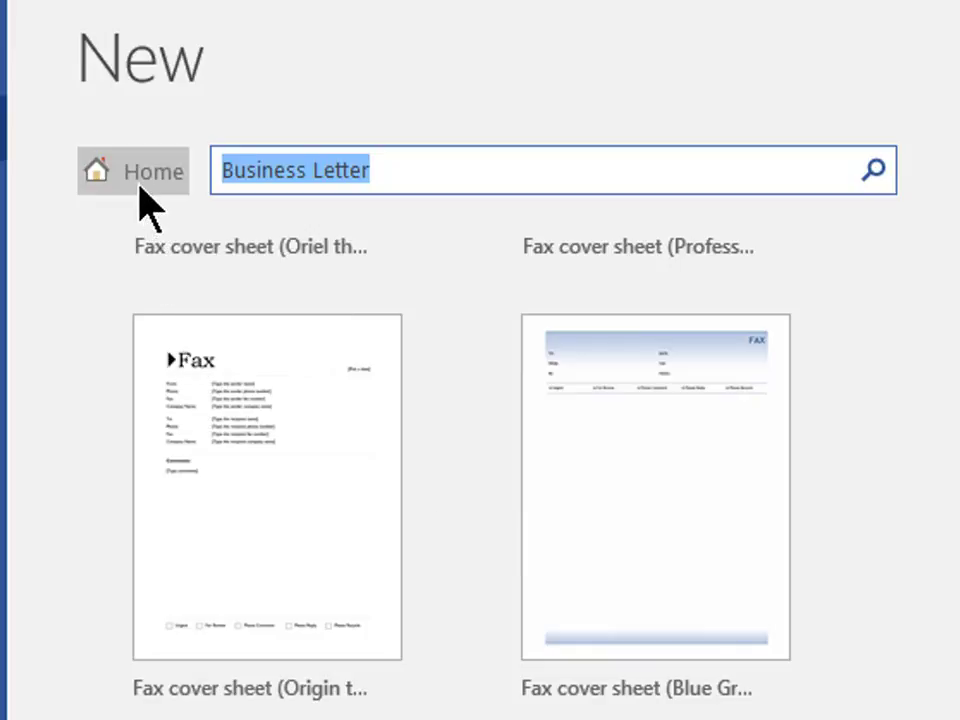
Go back to the New page home view with Blank document and Welcome to Word.
click(145, 205)
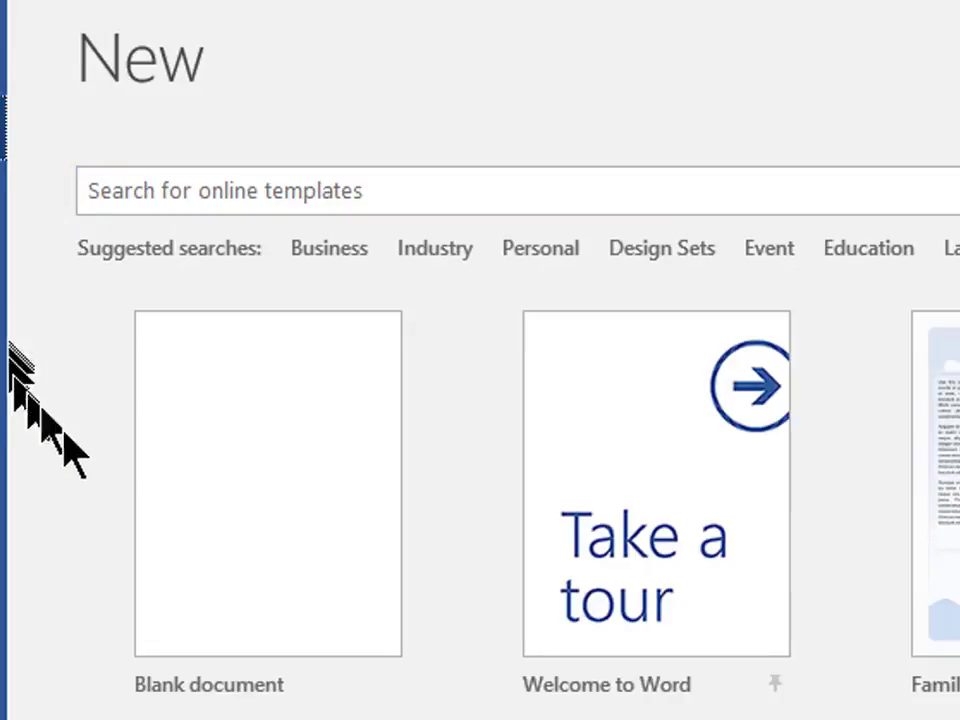
Create a new blank document, Document6, from the Blank document tile.
click(326, 557)
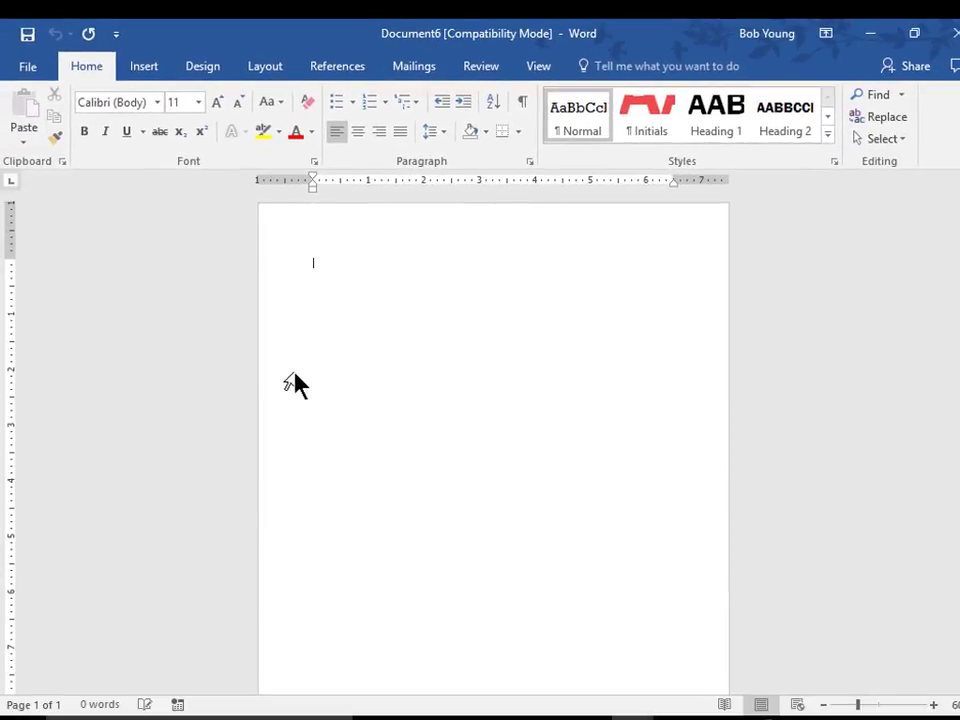